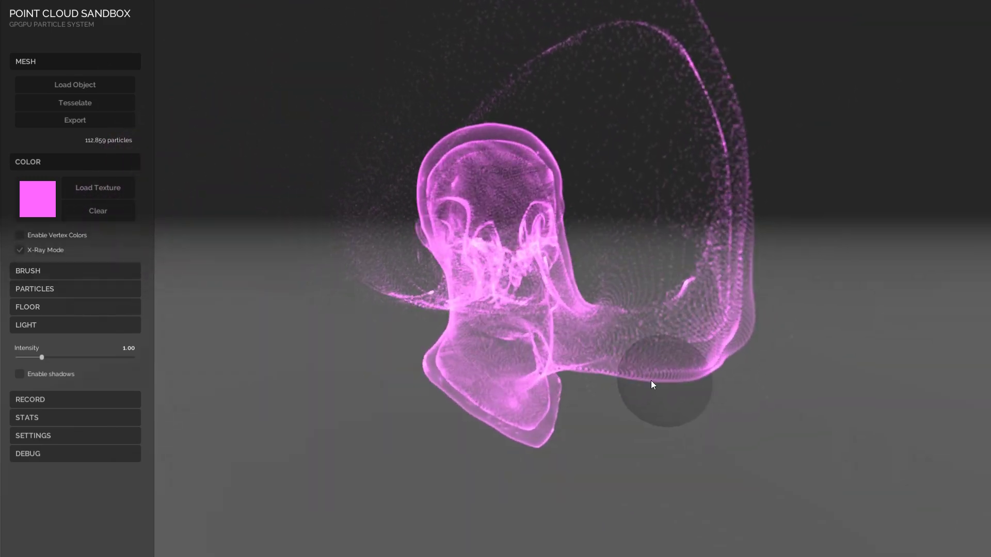
# - Brush the head's particles, turn off X-Ray Mode and enable shadows
pyautogui.moveTo(721, 360)
pyautogui.mouseDown()
pyautogui.moveTo(467, 251)
pyautogui.moveTo(684, 253)
pyautogui.mouseUp()
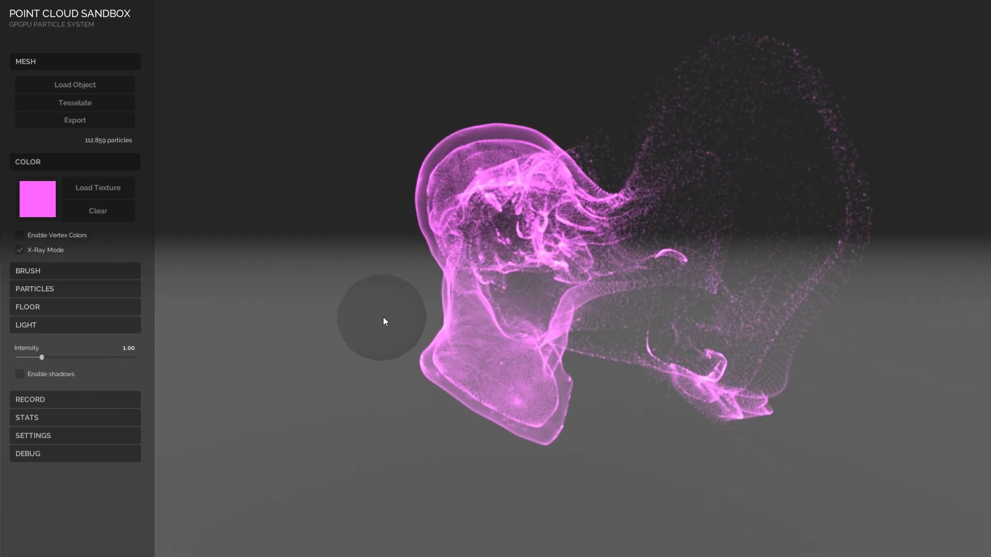
pyautogui.click(311, 306)
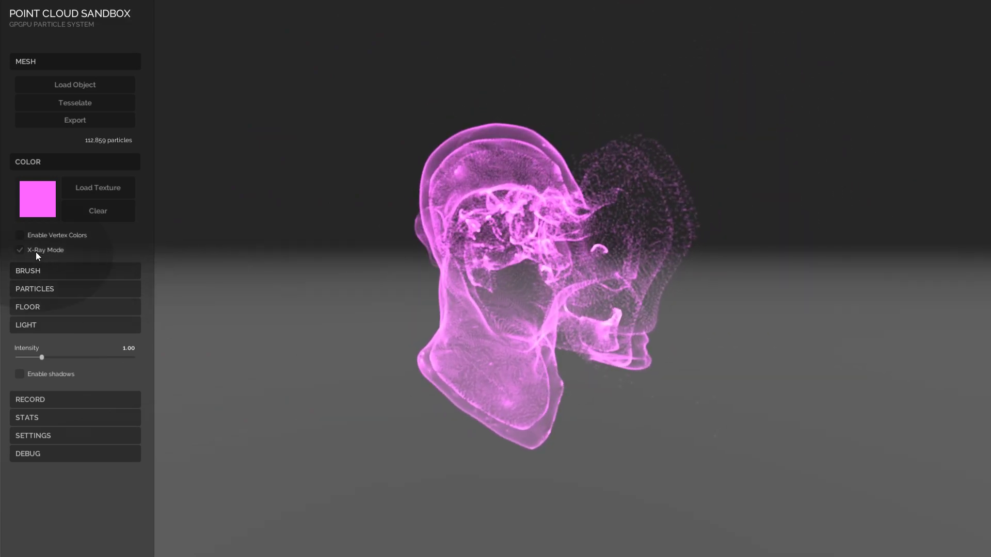
pyautogui.click(41, 252)
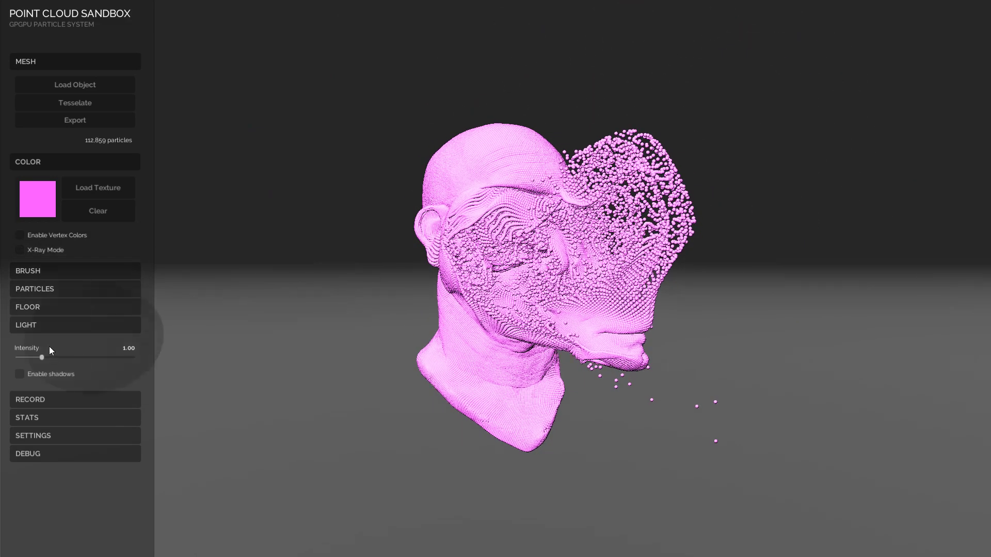
pyautogui.click(37, 374)
pyautogui.moveTo(347, 318)
pyautogui.mouseDown(button='right')
pyautogui.moveTo(316, 367)
pyautogui.moveTo(400, 364)
pyautogui.mouseUp(button='right')
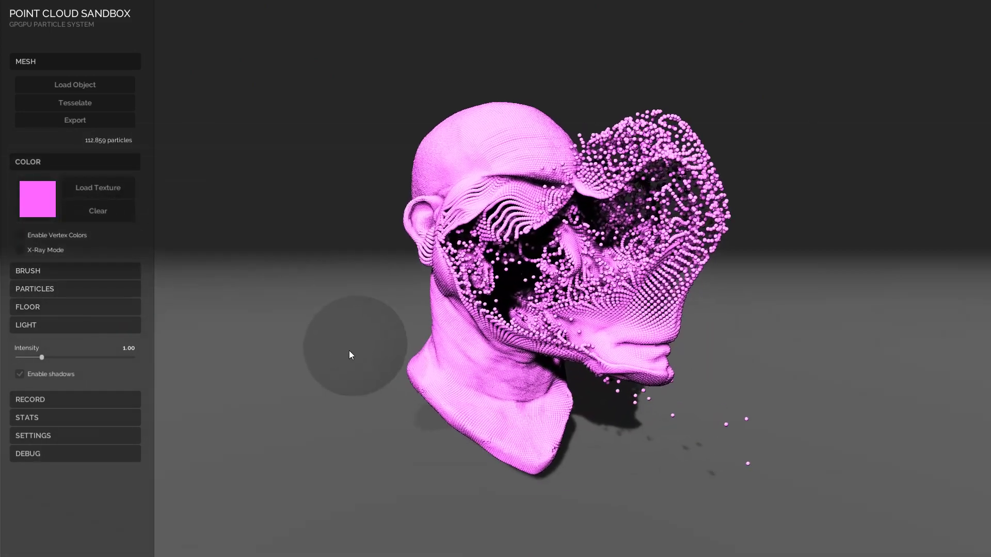
# - Collapse COLOR and LIGHT, expand SETTINGS, and enable Bloom
pyautogui.click(55, 164)
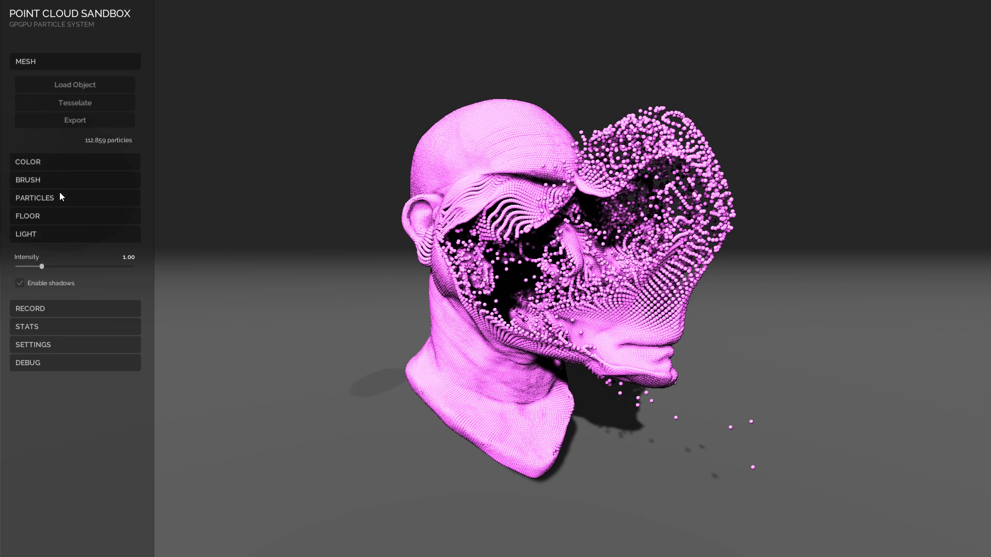
pyautogui.click(89, 235)
pyautogui.click(92, 287)
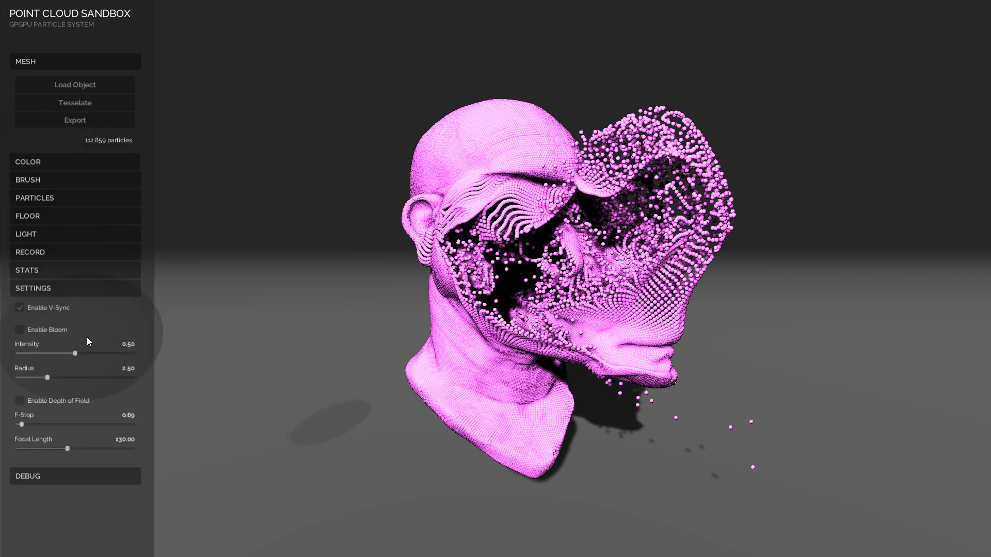
pyautogui.click(51, 333)
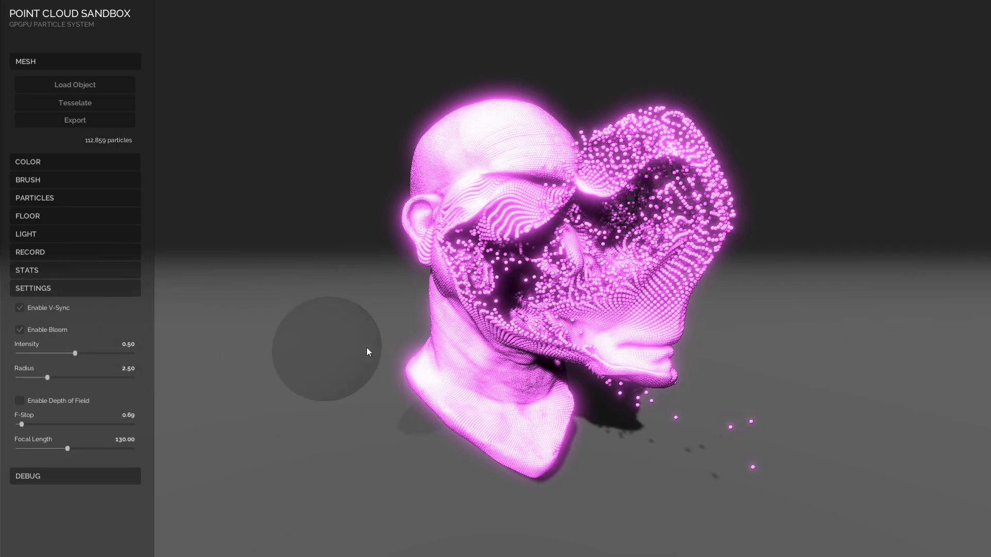
# - Raise the bloom radius and intensity while scattering the head's particles with the brush
pyautogui.moveTo(366, 348); pyautogui.dragTo(355, 347, button='right')
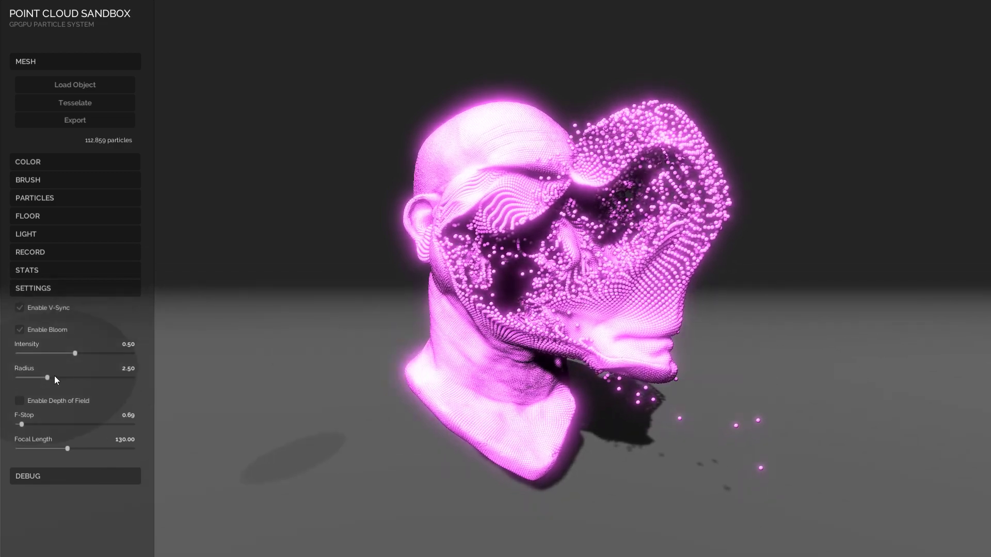
pyautogui.moveTo(48, 377)
pyautogui.mouseDown()
pyautogui.moveTo(94, 379)
pyautogui.moveTo(67, 378)
pyautogui.moveTo(113, 355)
pyautogui.moveTo(90, 357)
pyautogui.mouseUp()
pyautogui.moveTo(345, 329)
pyautogui.mouseDown()
pyautogui.moveTo(736, 244)
pyautogui.moveTo(541, 357)
pyautogui.moveTo(382, 296)
pyautogui.mouseUp()
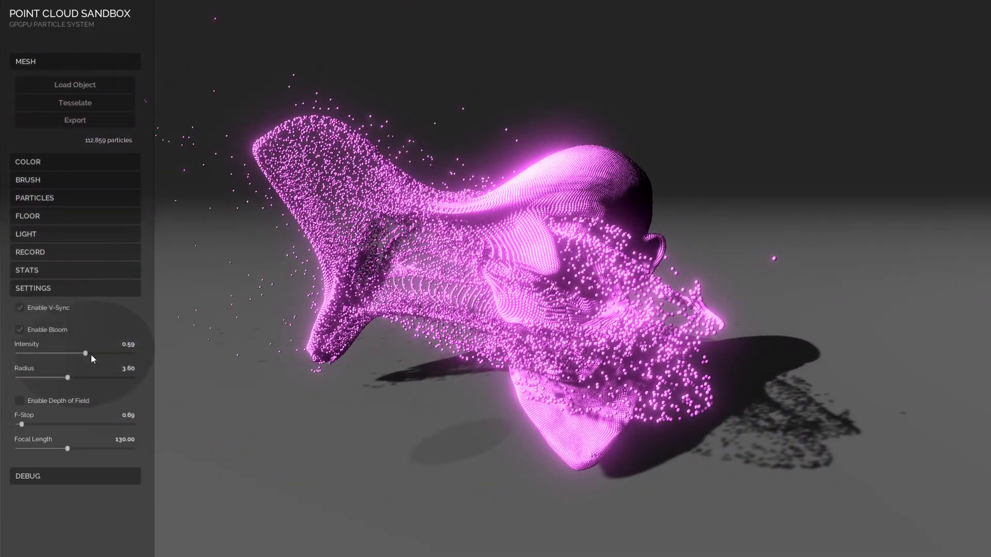
pyautogui.moveTo(85, 353)
pyautogui.mouseDown()
pyautogui.moveTo(44, 353)
pyautogui.moveTo(103, 353)
pyautogui.moveTo(113, 381)
pyautogui.moveTo(59, 377)
pyautogui.mouseUp()
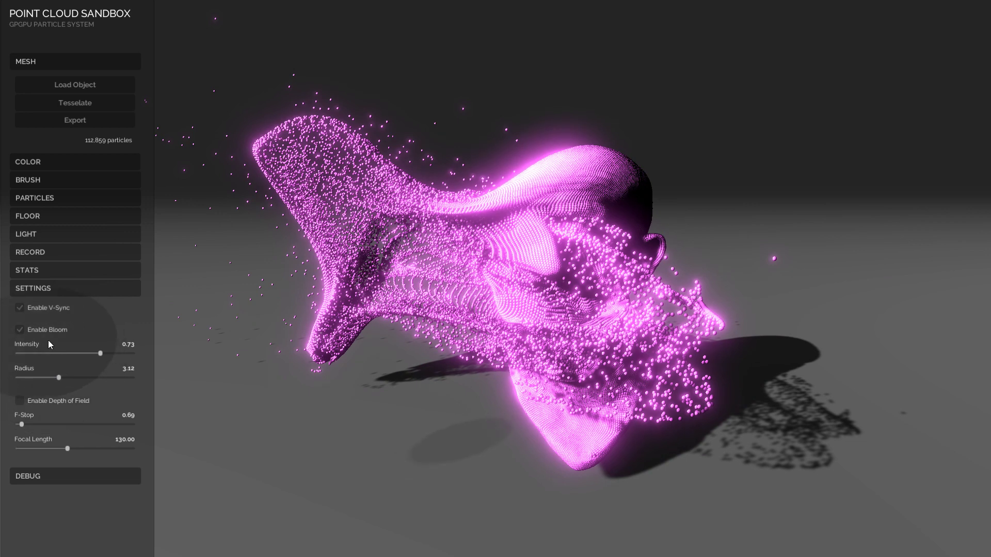
# - Enable depth of field with focal length 85.83, then sweep particles with the brush
pyautogui.click(55, 399)
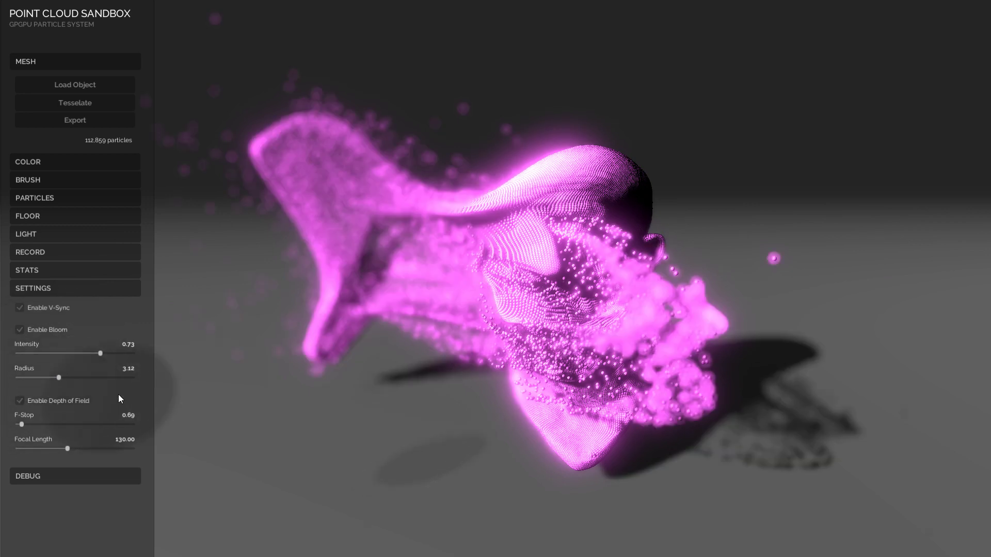
pyautogui.moveTo(68, 447); pyautogui.dragTo(28, 423)
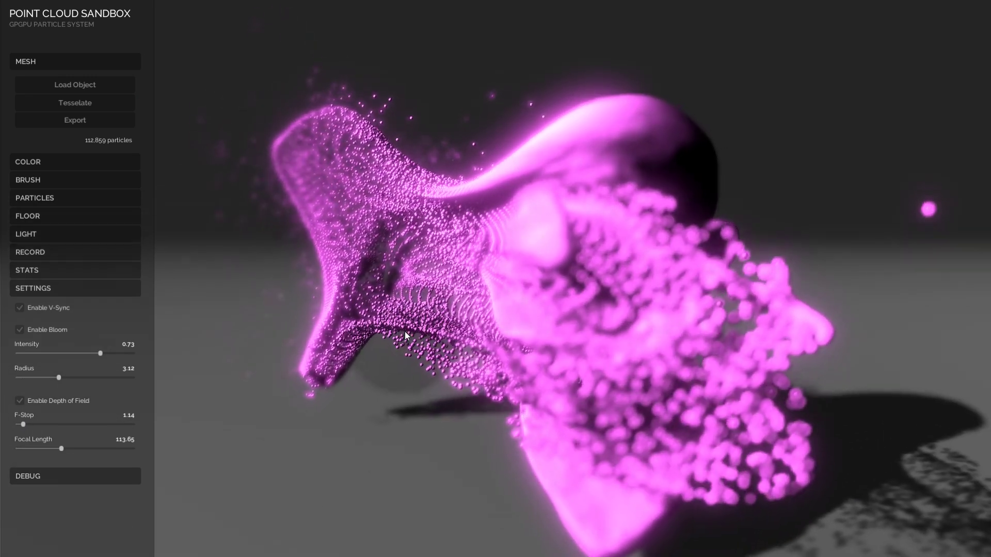
pyautogui.moveTo(54, 447); pyautogui.dragTo(23, 424)
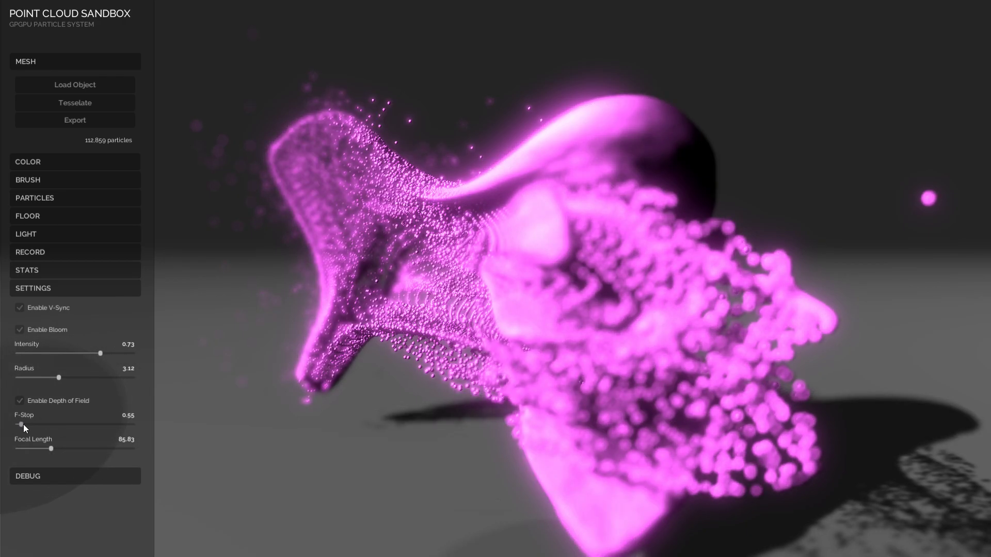
pyautogui.moveTo(511, 336); pyautogui.dragTo(408, 283)
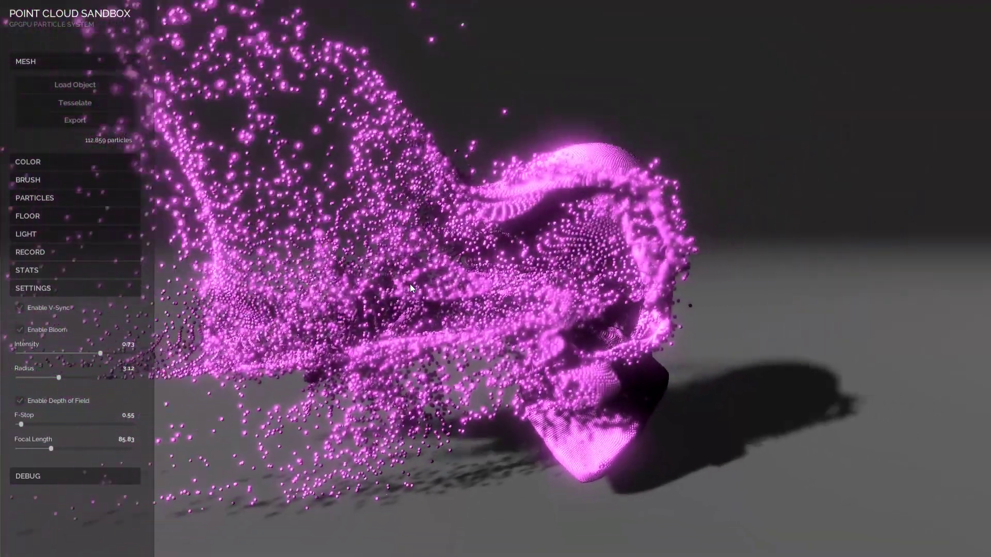
pyautogui.moveTo(552, 300); pyautogui.dragTo(710, 345)
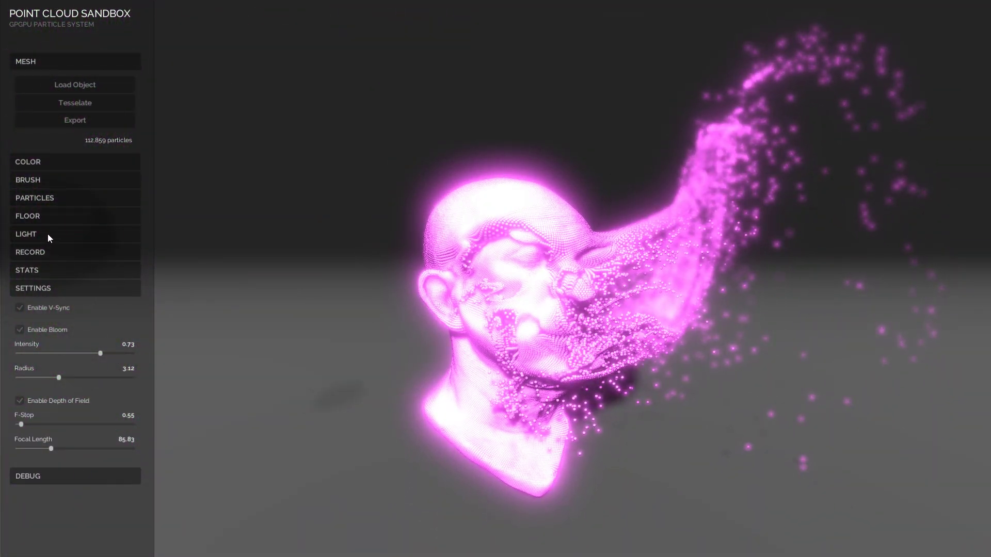
# - Dim the light intensity to 0.91 and smear the particle head leftward
pyautogui.click(48, 236)
pyautogui.moveTo(43, 267); pyautogui.dragTo(39, 266)
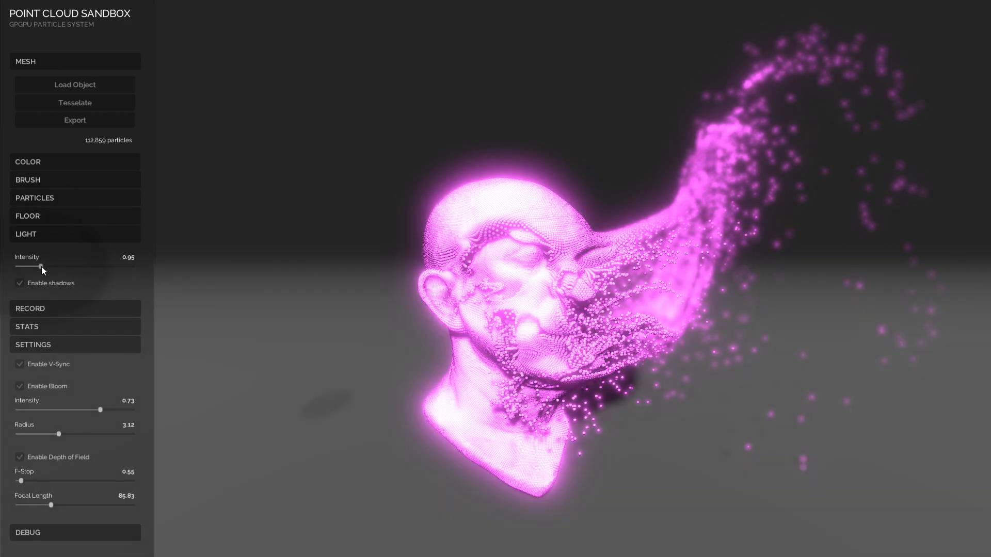
pyautogui.moveTo(658, 309); pyautogui.dragTo(365, 385)
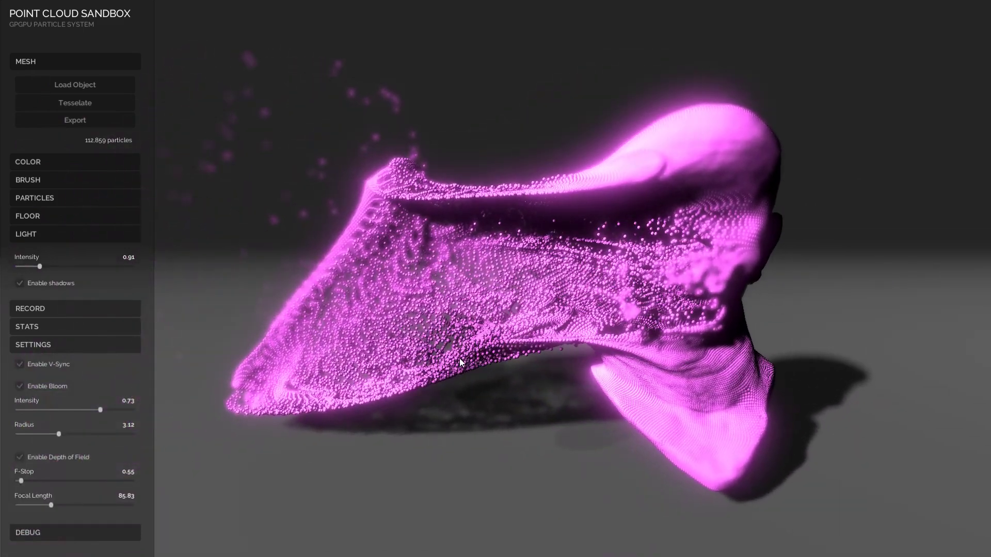
# - Collapse LIGHT and SETTINGS, show the RECORD and STATS panels, and stir the particles
pyautogui.click(78, 232)
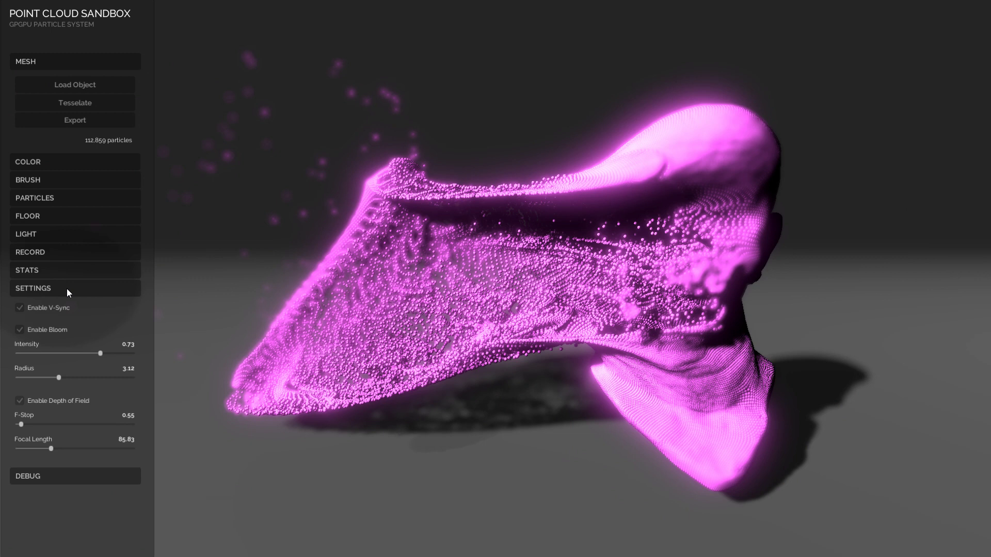
pyautogui.click(67, 289)
pyautogui.click(70, 252)
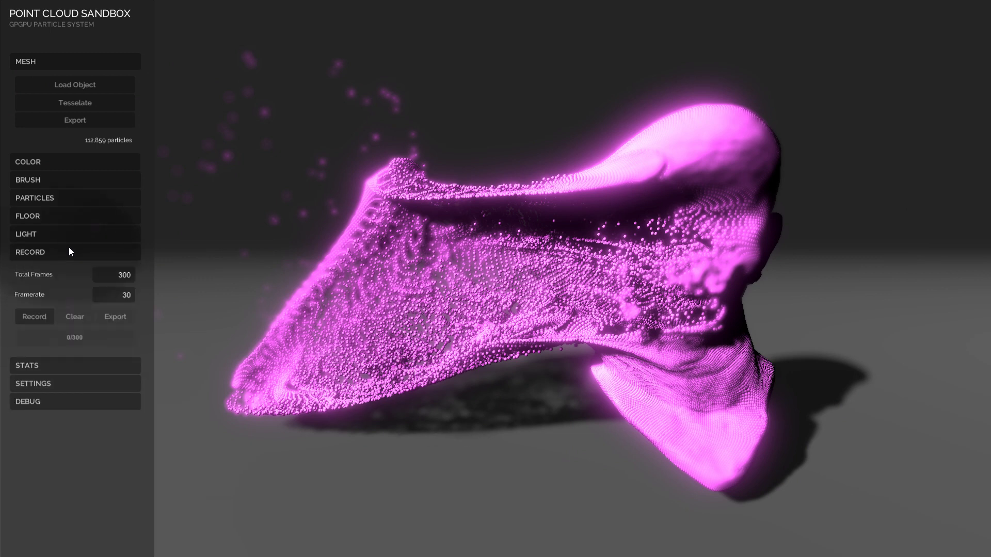
pyautogui.click(71, 367)
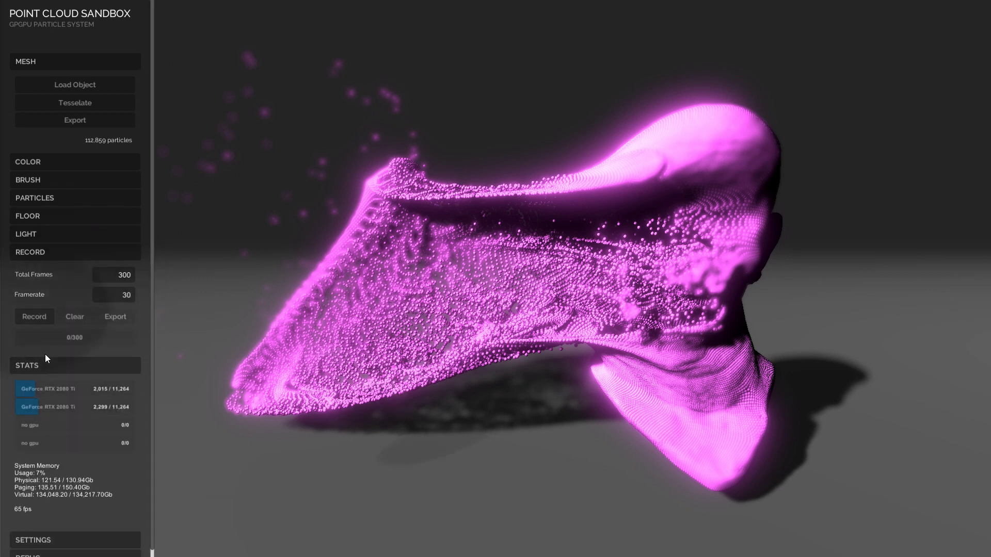
pyautogui.moveTo(397, 411); pyautogui.dragTo(384, 421)
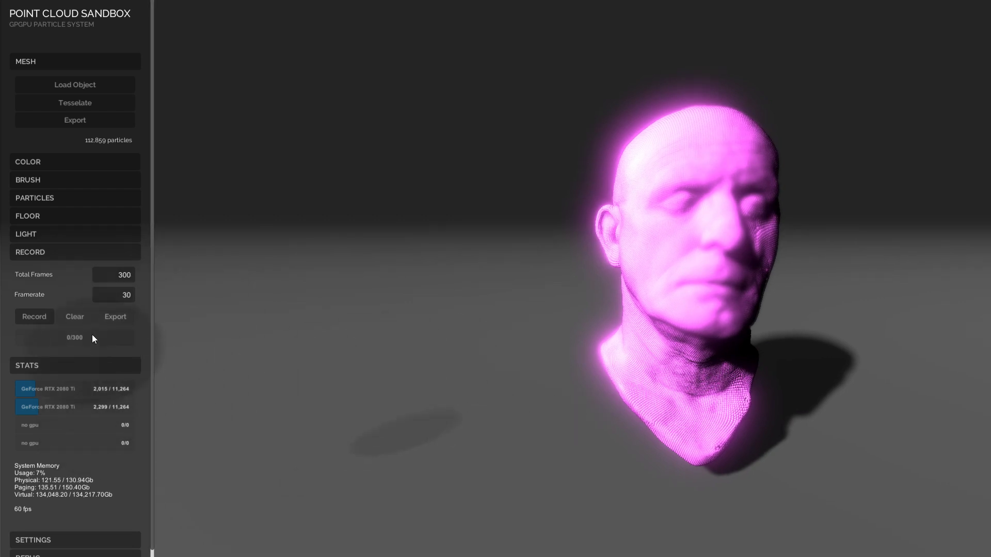
# - Record all 300 frames at 30 fps while pushing cheek particles, then choose Export
pyautogui.click(35, 316)
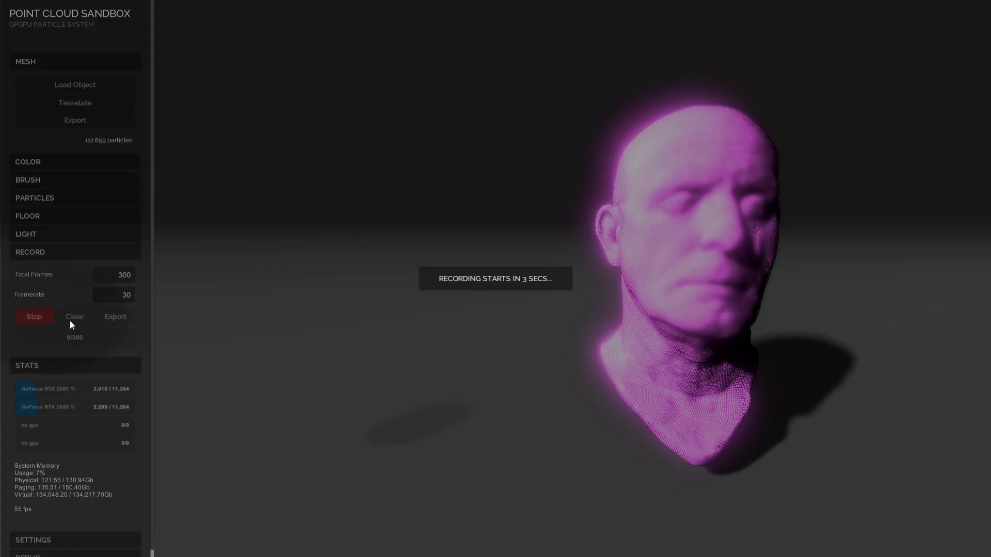
pyautogui.moveTo(587, 250)
pyautogui.mouseDown()
pyautogui.moveTo(609, 257)
pyautogui.moveTo(609, 247)
pyautogui.moveTo(630, 270)
pyautogui.moveTo(649, 248)
pyautogui.moveTo(602, 241)
pyautogui.moveTo(609, 263)
pyautogui.moveTo(649, 268)
pyautogui.moveTo(662, 237)
pyautogui.moveTo(611, 235)
pyautogui.moveTo(672, 268)
pyautogui.moveTo(686, 233)
pyautogui.moveTo(665, 260)
pyautogui.moveTo(662, 243)
pyautogui.moveTo(643, 259)
pyautogui.moveTo(534, 259)
pyautogui.moveTo(438, 319)
pyautogui.moveTo(454, 385)
pyautogui.moveTo(469, 389)
pyautogui.mouseUp()
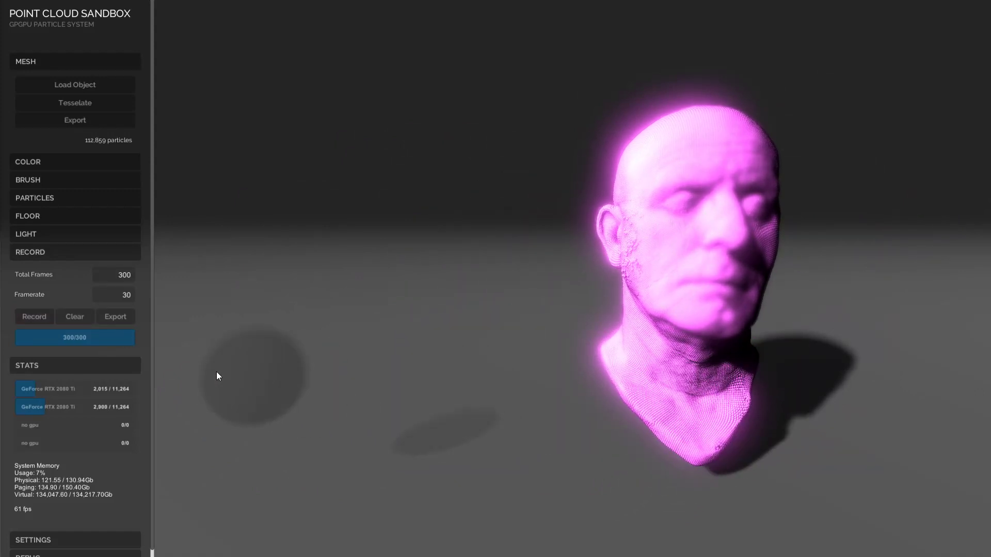
pyautogui.click(125, 320)
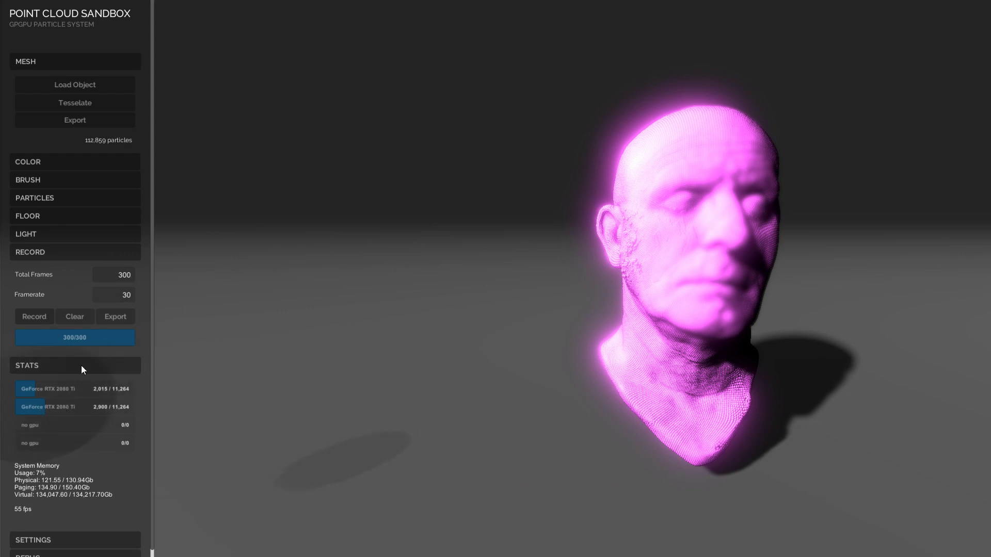
# - Export the recorded frames to Desktop > Point Cloud Sandbox > export > sequence
pyautogui.click(105, 316)
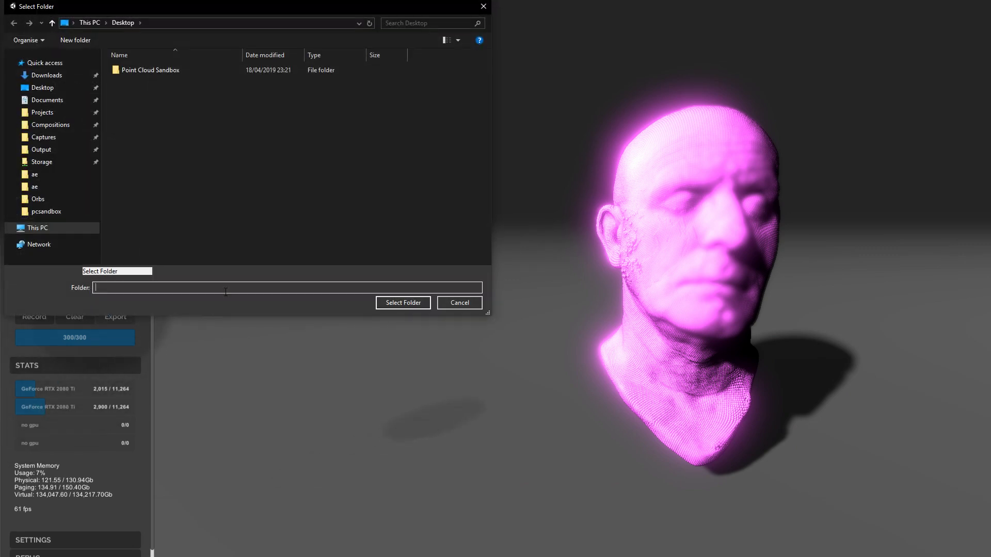
pyautogui.doubleClick(178, 72)
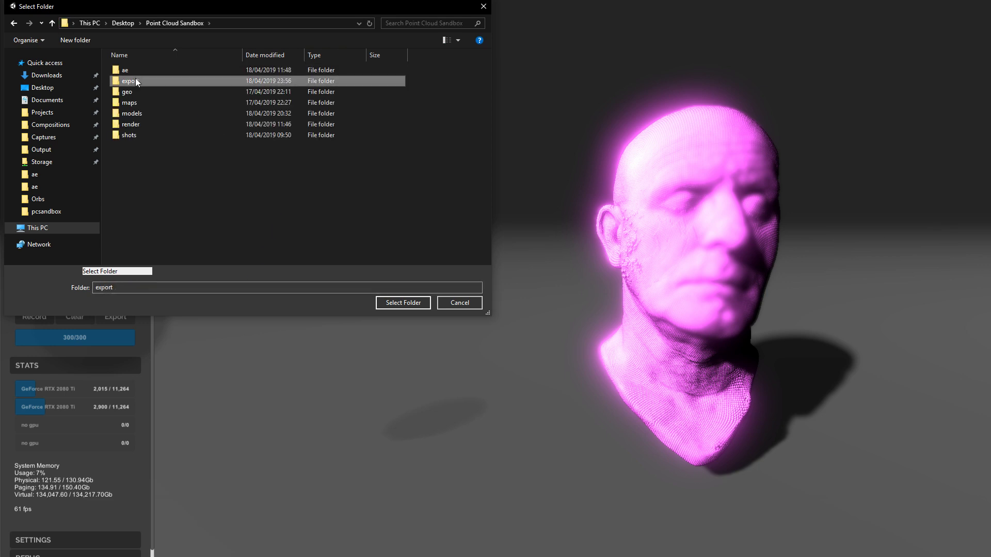
pyautogui.doubleClick(135, 78)
pyautogui.doubleClick(141, 71)
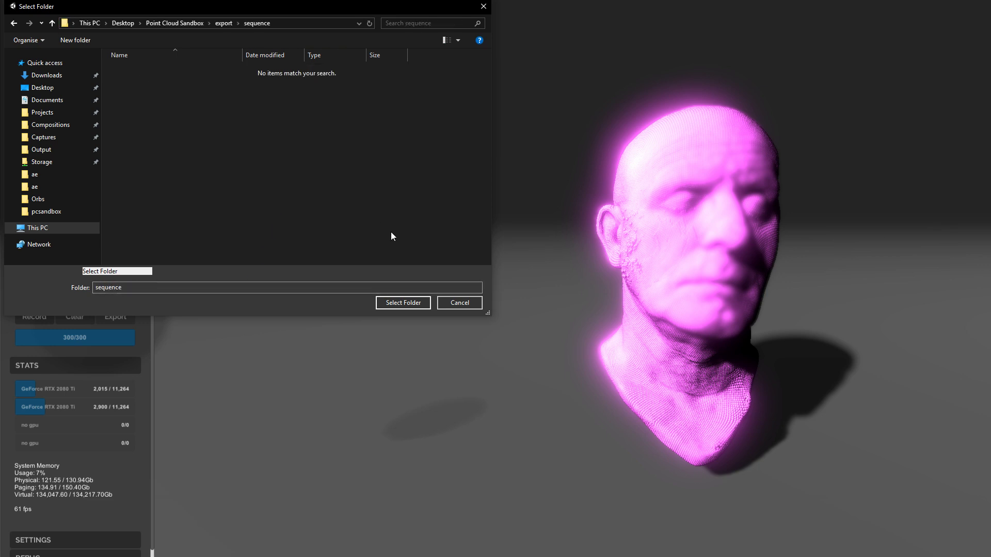
pyautogui.click(405, 302)
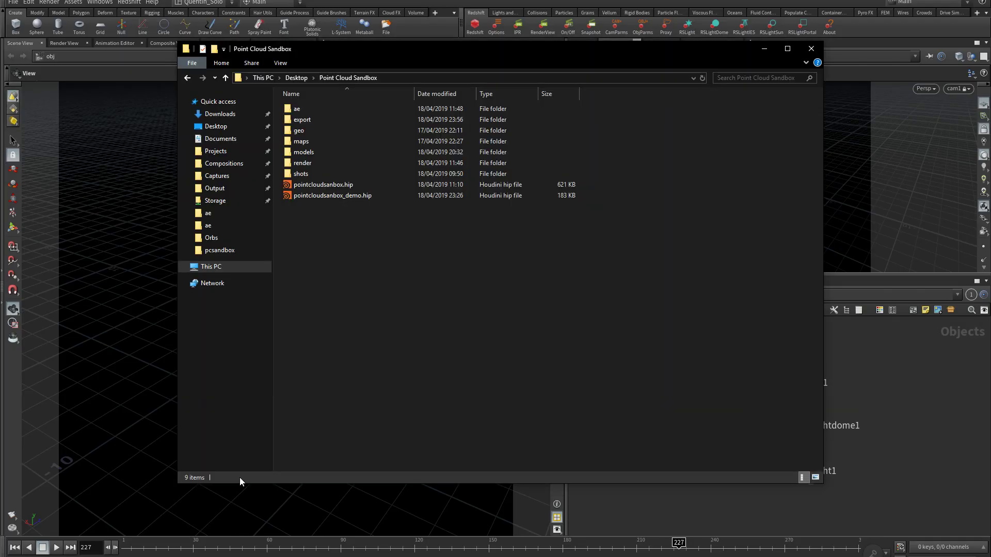
# - Confirm in File Explorer that export > sequence holds the 300 pointcloud .ply files
pyautogui.doubleClick(323, 121)
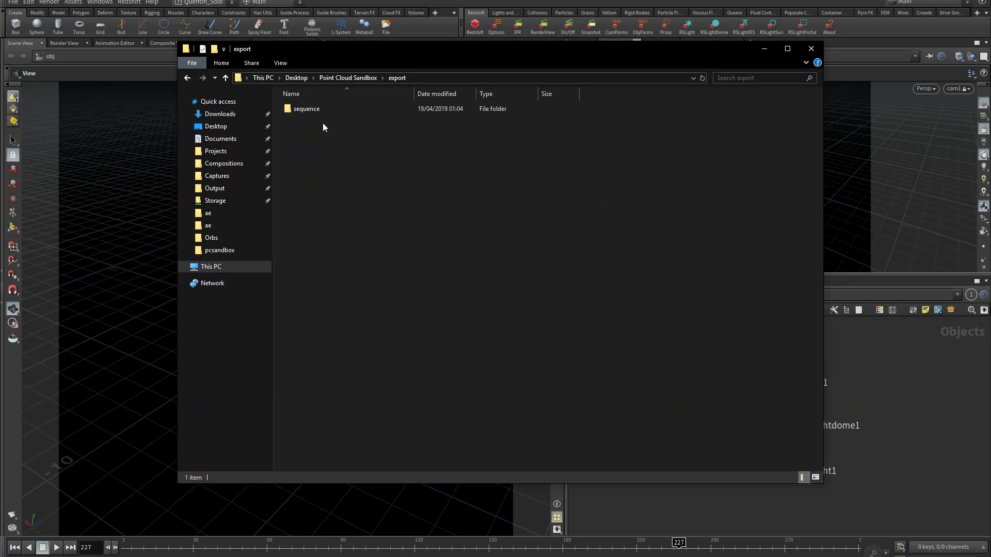
pyautogui.doubleClick(327, 109)
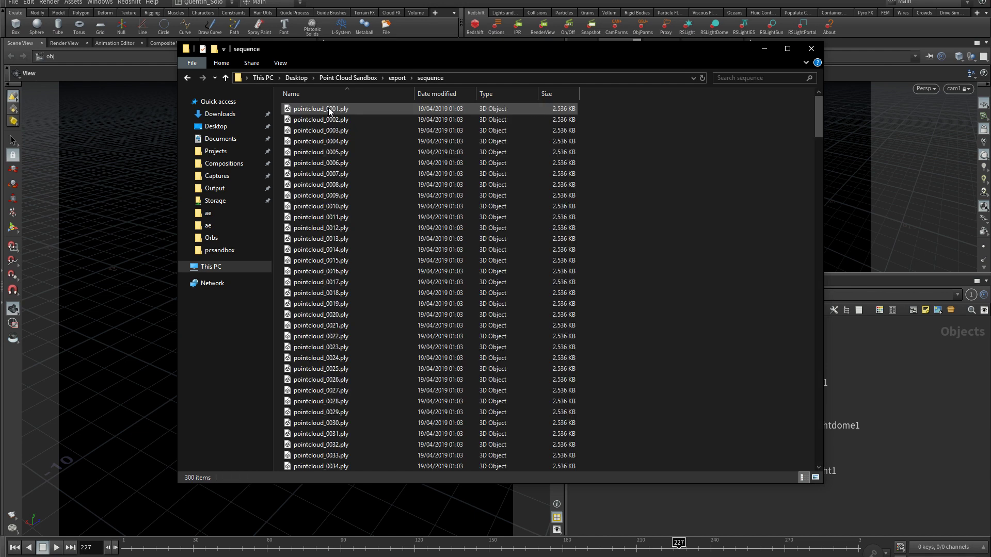
pyautogui.moveTo(818, 128)
pyautogui.mouseDown()
pyautogui.moveTo(783, 458)
pyautogui.moveTo(802, 151)
pyautogui.moveTo(495, 88)
pyautogui.mouseUp()
pyautogui.click(390, 75)
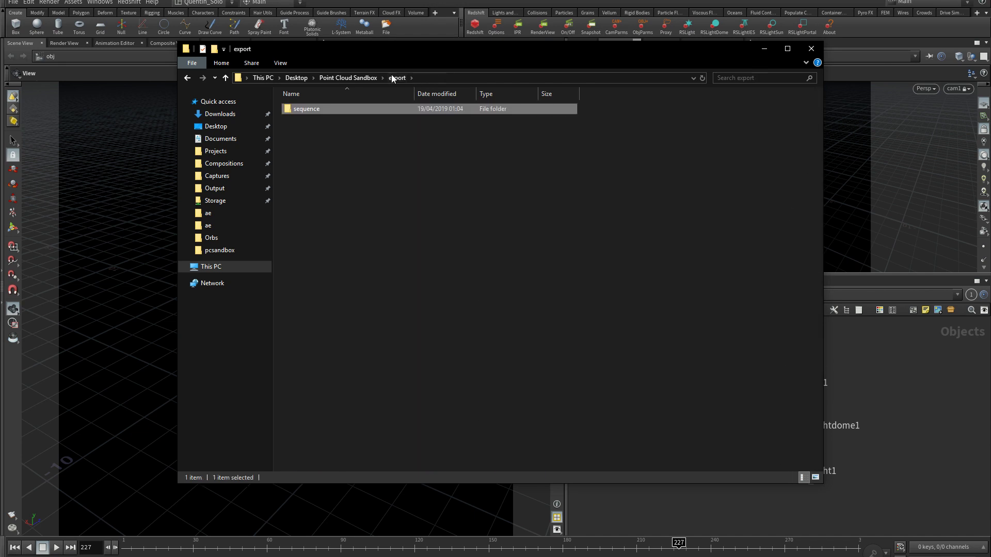
pyautogui.click(406, 176)
# - In Houdini, add a File geometry object and step inside file1
pyautogui.click(619, 504)
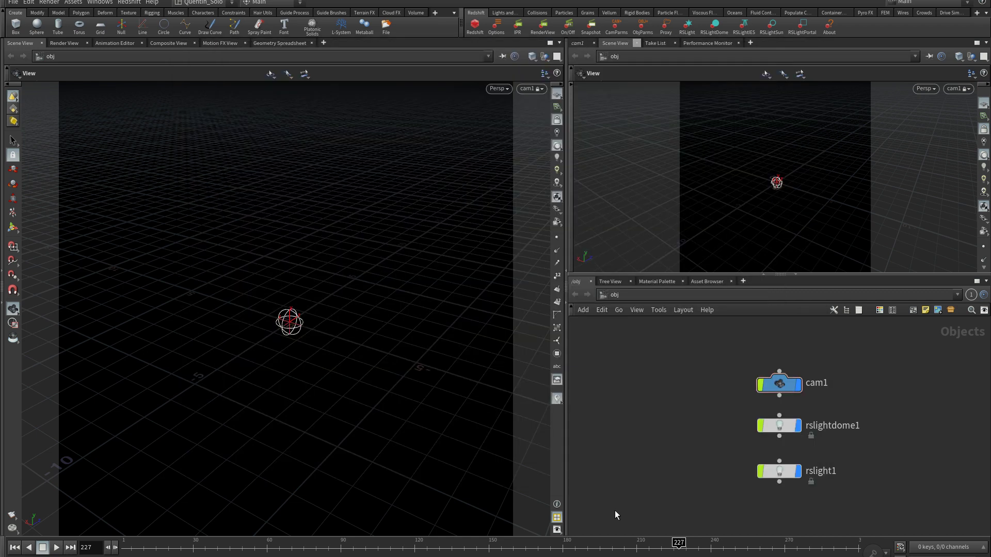
pyautogui.press('Tab')
pyautogui.write('file')
pyautogui.press('Return')
pyautogui.click(646, 379)
pyautogui.doubleClick(646, 383)
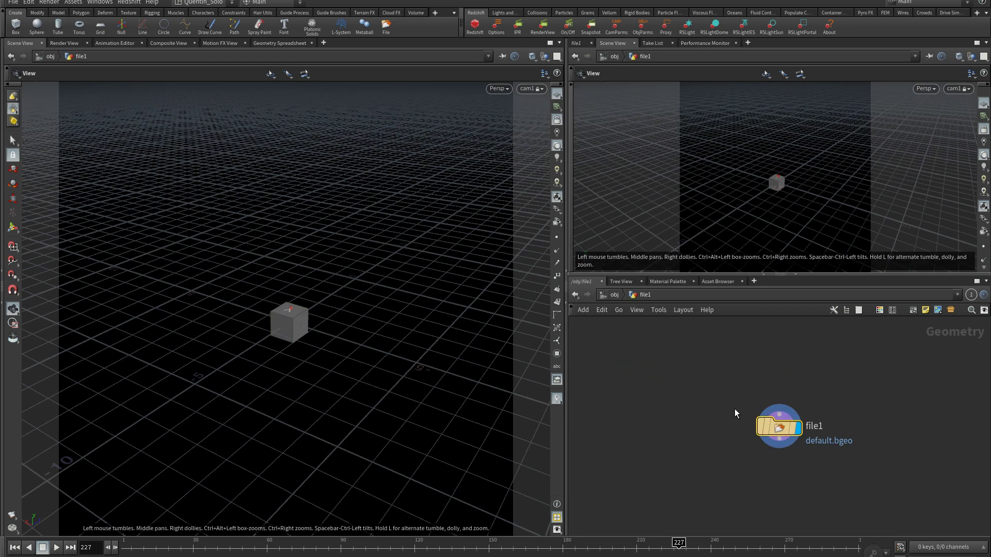
# - Point file1's Geometry File at export/sequence/pointcloud_$F4.ply, frames 1-300
pyautogui.moveTo(772, 425); pyautogui.dragTo(666, 373)
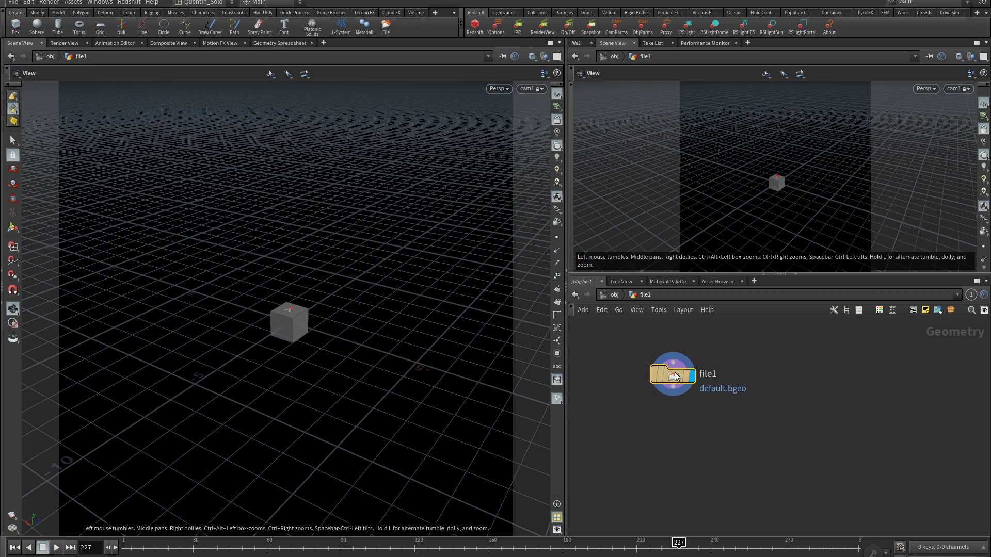
pyautogui.click(578, 44)
pyautogui.click(980, 105)
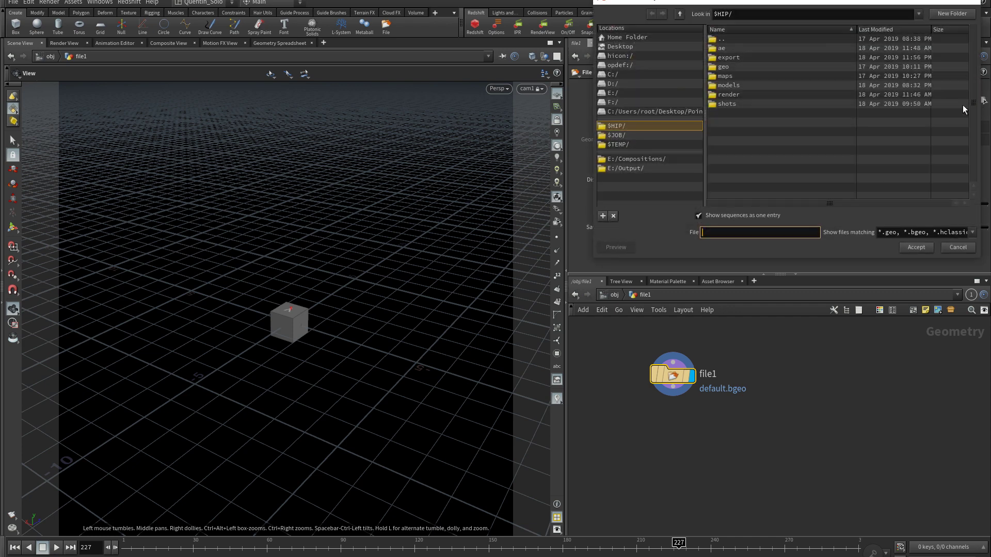
pyautogui.doubleClick(738, 56)
pyautogui.click(741, 49)
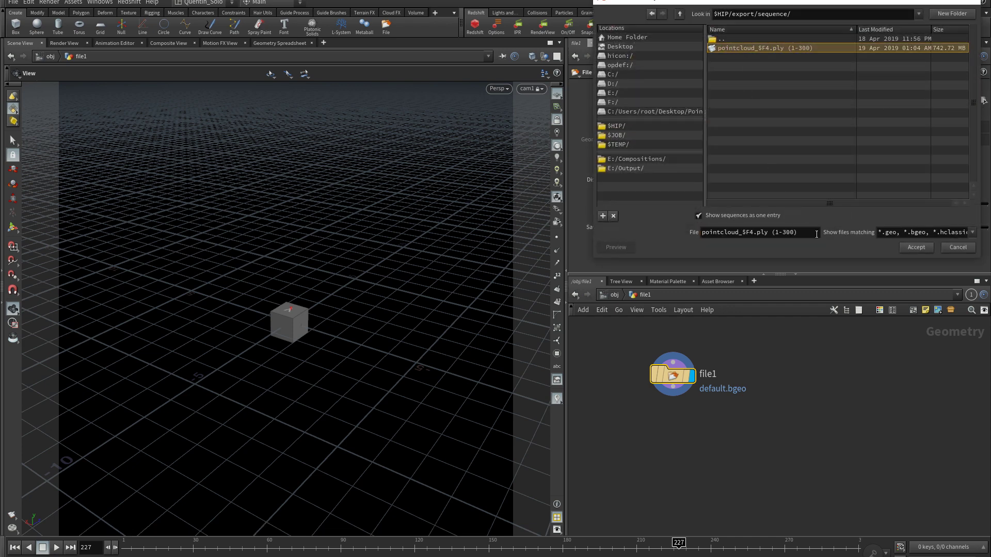
pyautogui.click(929, 248)
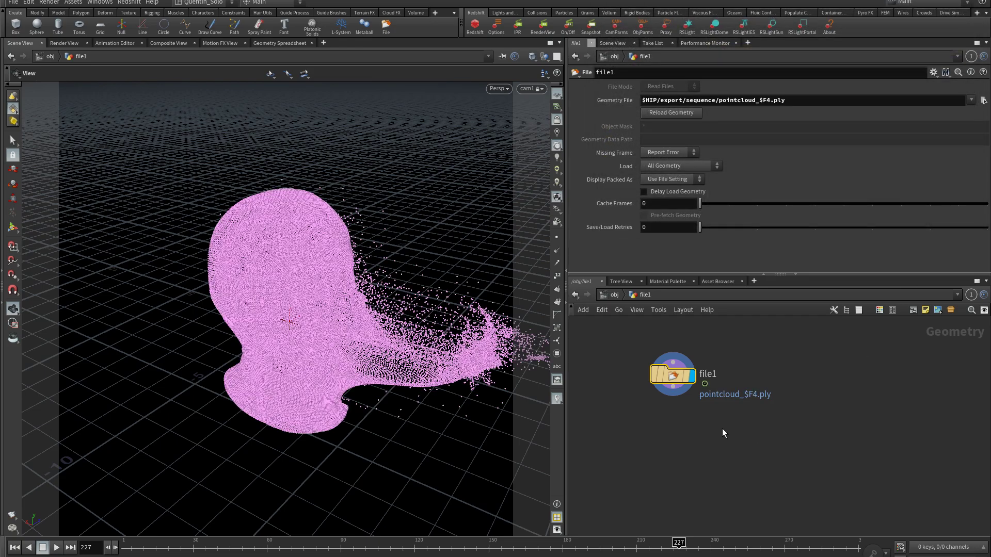
pyautogui.moveTo(404, 273); pyautogui.dragTo(262, 300)
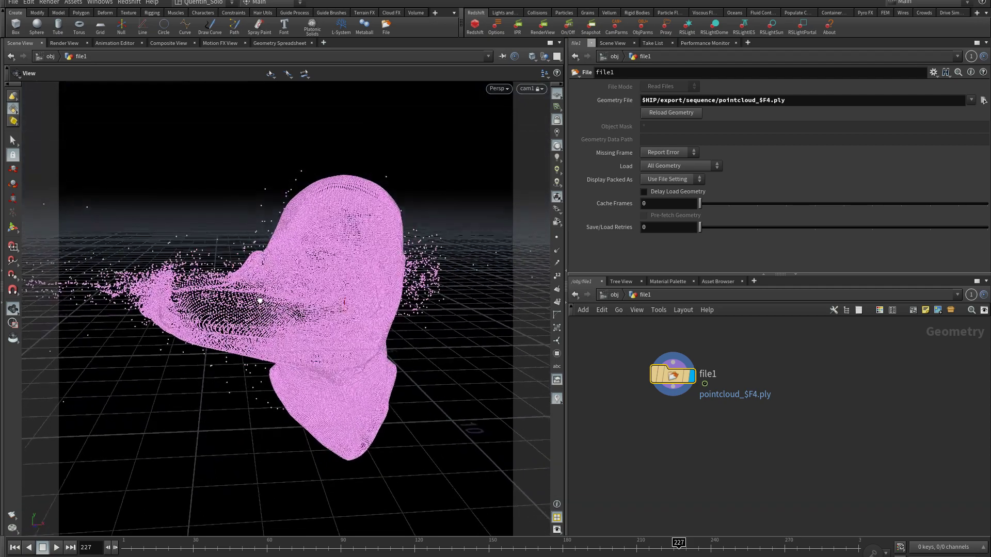
pyautogui.moveTo(262, 299); pyautogui.dragTo(357, 457)
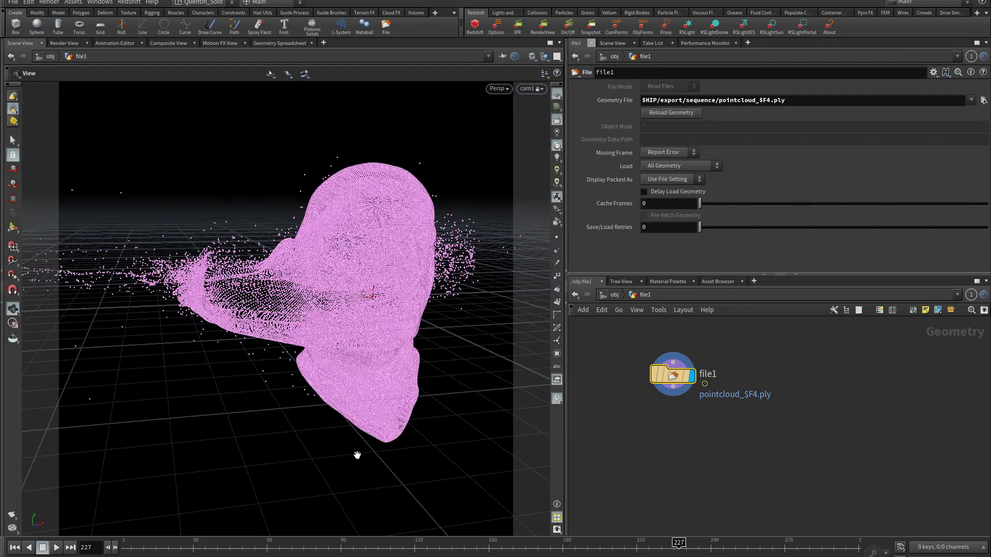
pyautogui.moveTo(186, 548); pyautogui.dragTo(262, 548)
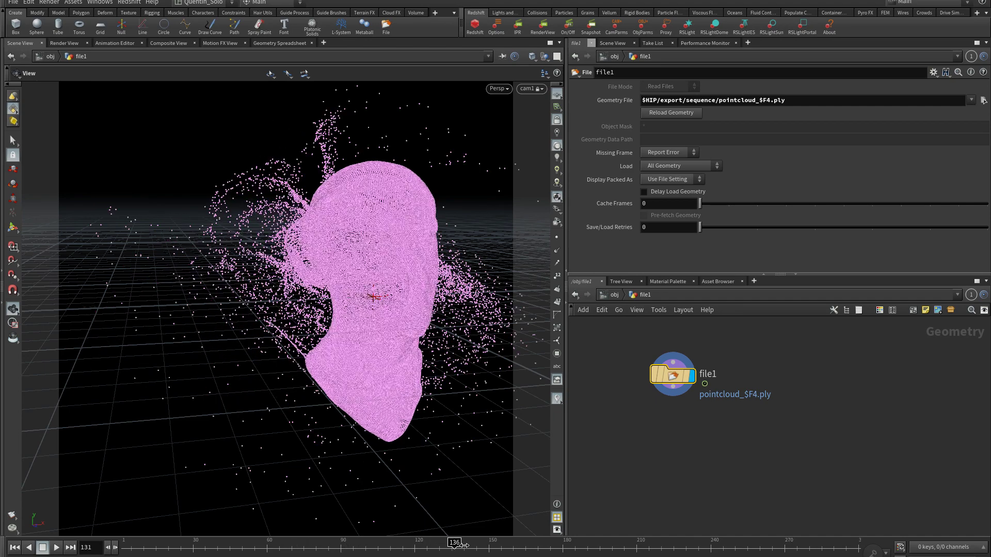
pyautogui.moveTo(299, 549)
pyautogui.mouseDown()
pyautogui.moveTo(499, 545)
pyautogui.moveTo(319, 547)
pyautogui.mouseUp()
pyautogui.press('Up')
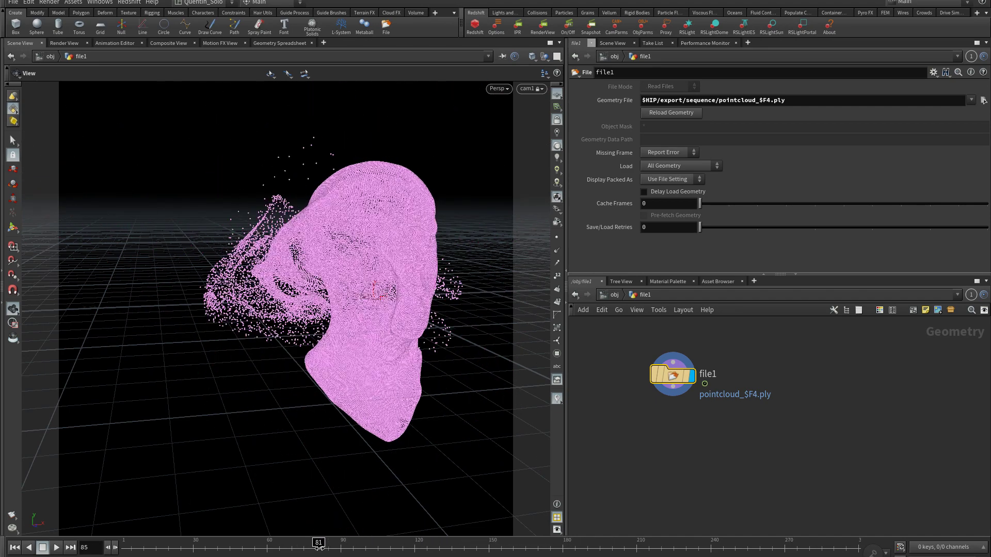
pyautogui.moveTo(426, 407); pyautogui.dragTo(337, 436)
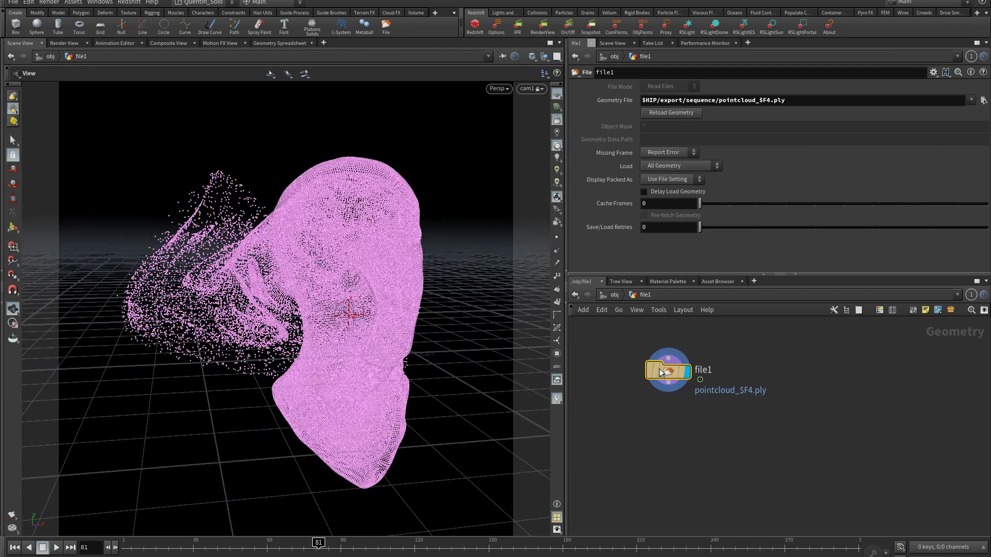
# - Add a Particle Fluid Surface node below file1 and wire file1 into it
pyautogui.press('Tab')
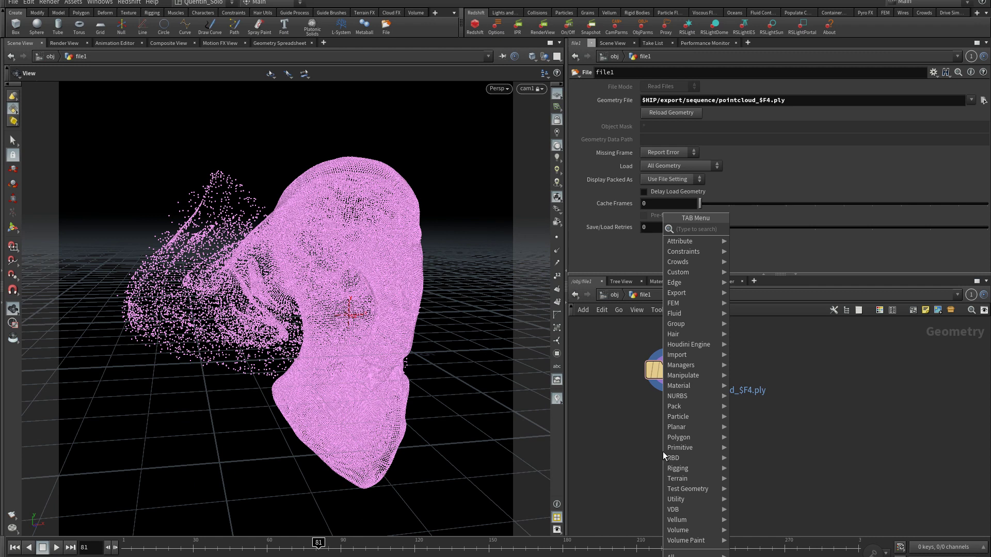
pyautogui.write('par')
pyautogui.press('Down')
pyautogui.press('Down')
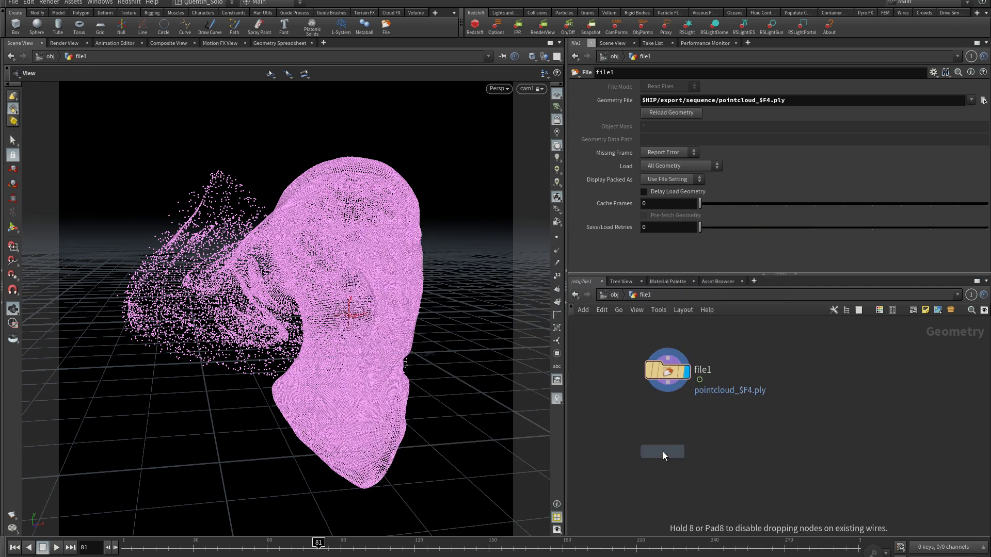
pyautogui.click(663, 451)
pyautogui.moveTo(663, 452); pyautogui.dragTo(670, 435)
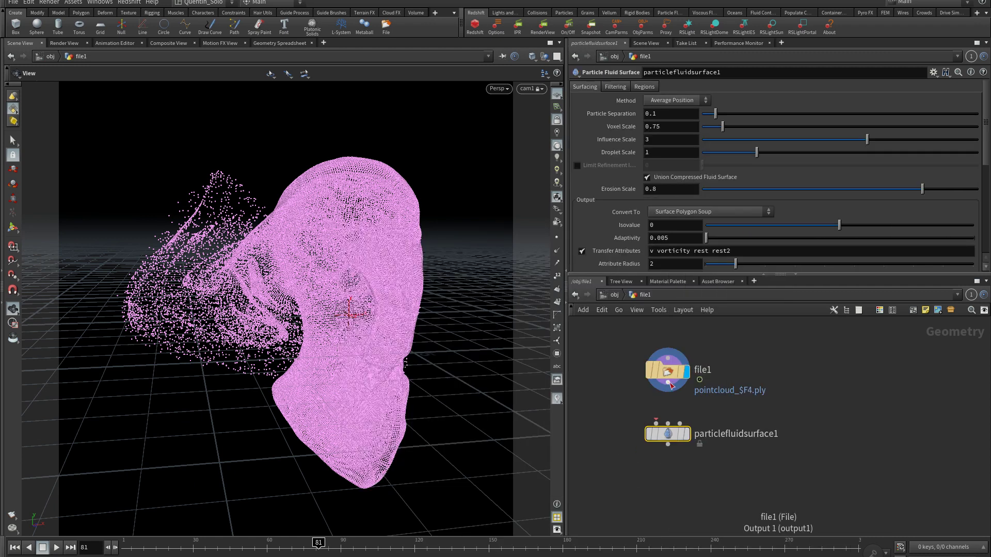
pyautogui.click(667, 383)
pyautogui.click(656, 423)
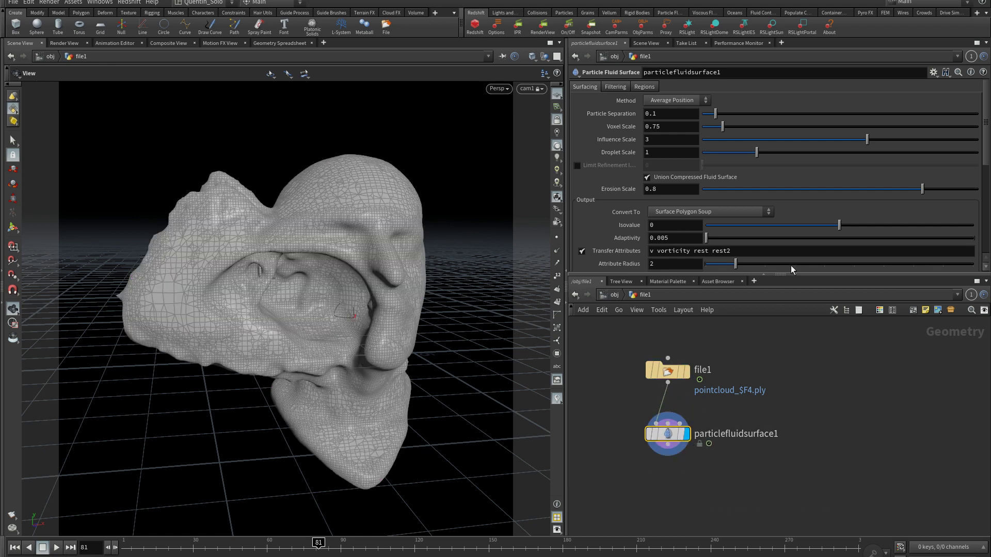
# - Add point colour Cd to the Transfer Attributes list
pyautogui.click(774, 255)
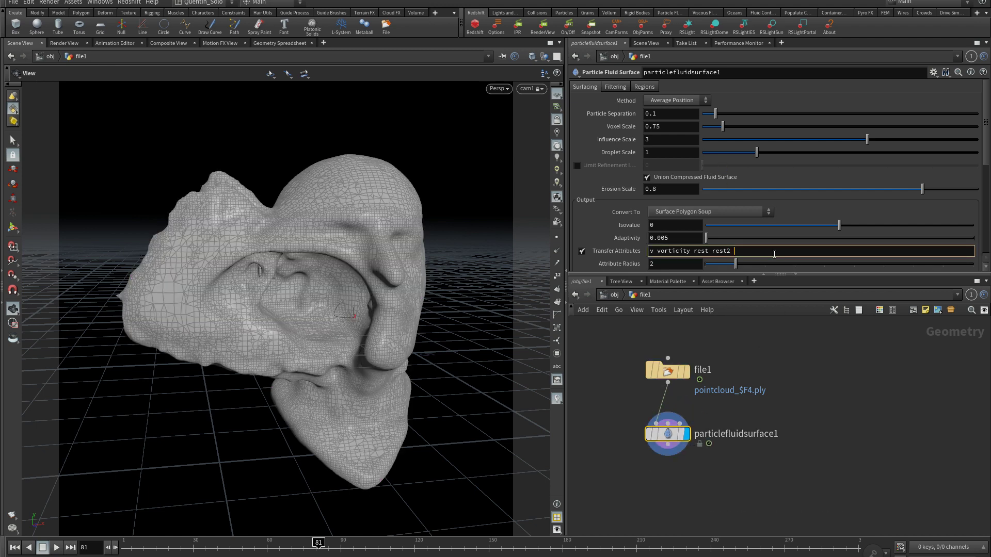
pyautogui.write('Cd')
pyautogui.press('Return')
pyautogui.click(831, 419)
# - Set Particle Separation to 0.05, then refine it to 0.03
pyautogui.moveTo(657, 115); pyautogui.dragTo(663, 115)
pyautogui.write('0.05')
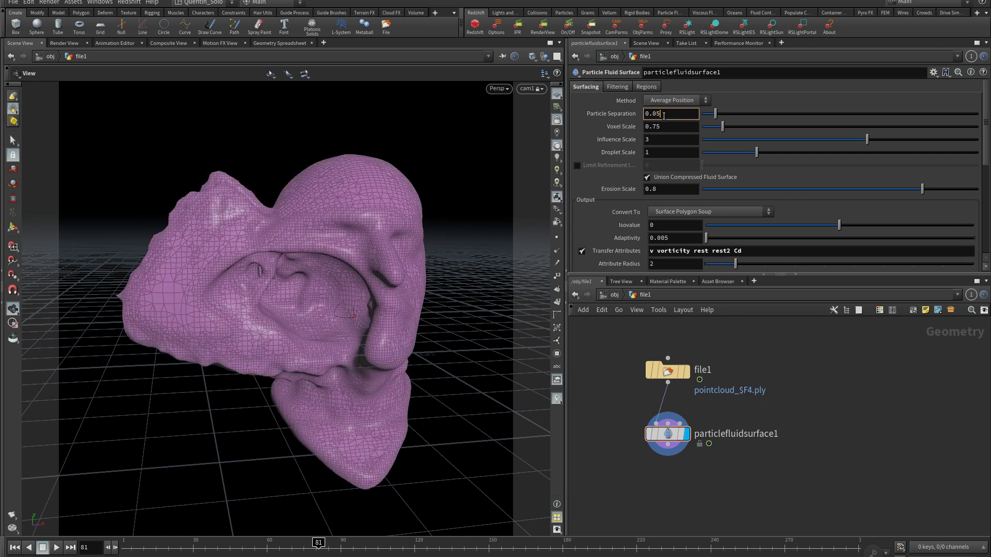
pyautogui.press('Return')
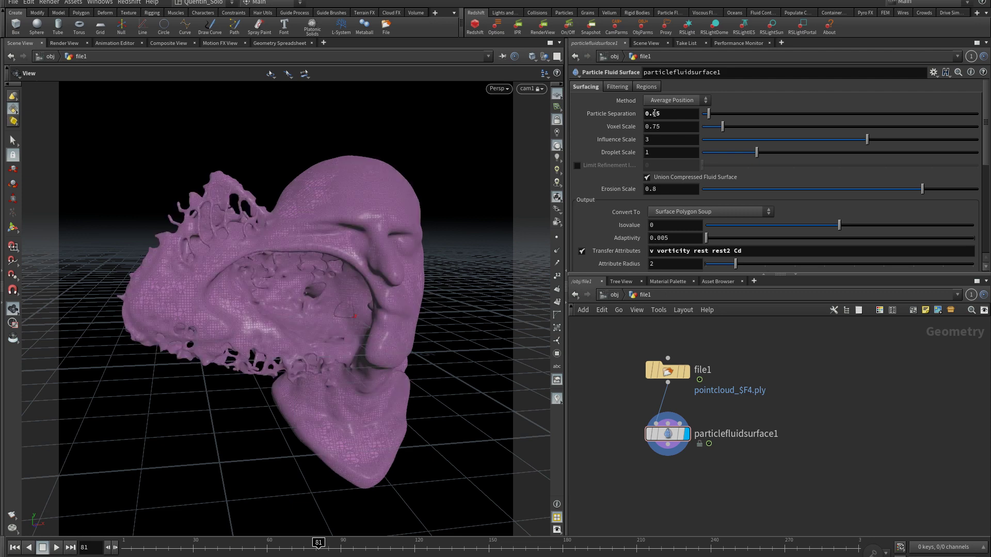
pyautogui.moveTo(655, 115); pyautogui.dragTo(681, 103)
pyautogui.write('3')
pyautogui.press('Return')
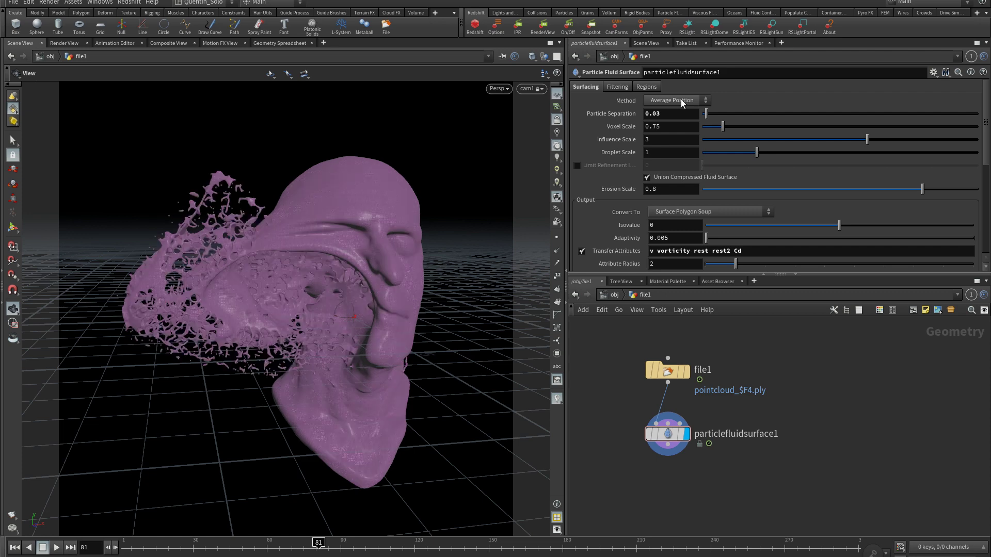
pyautogui.moveTo(299, 365); pyautogui.dragTo(366, 362, button='right')
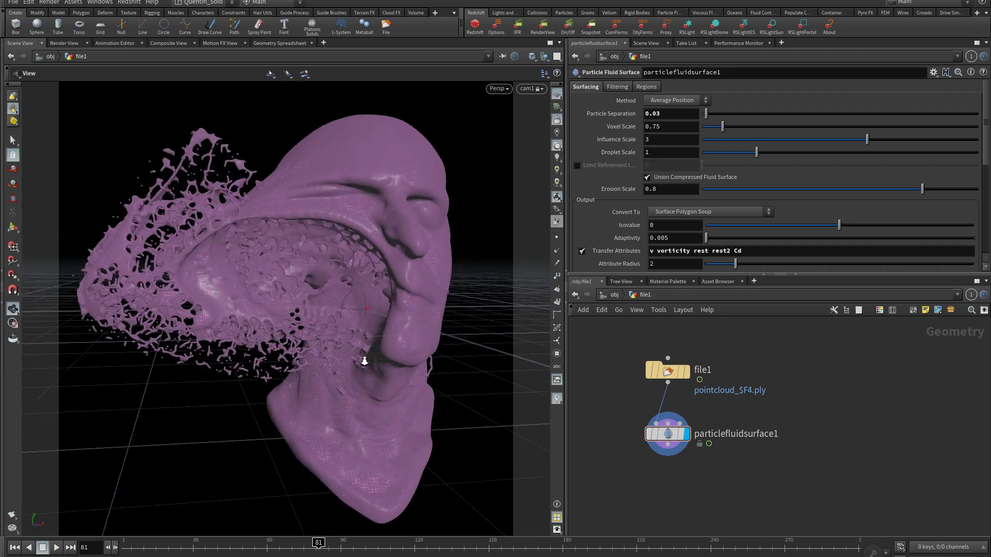
pyautogui.moveTo(366, 361)
pyautogui.mouseDown()
pyautogui.moveTo(288, 408)
pyautogui.moveTo(335, 396)
pyautogui.mouseUp()
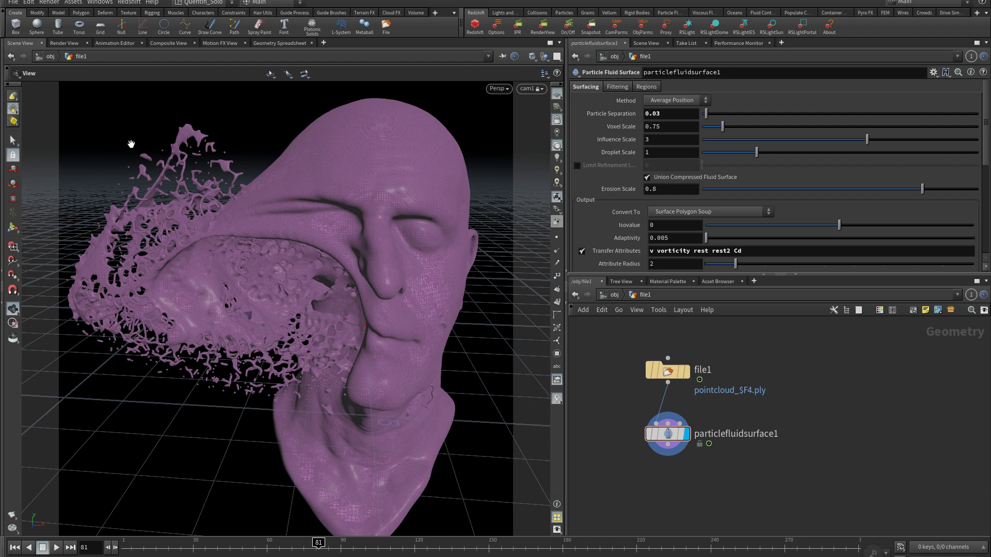
# - Start a Redshift IPR render of the head, with a tumbled Scene View beside it
pyautogui.click(67, 44)
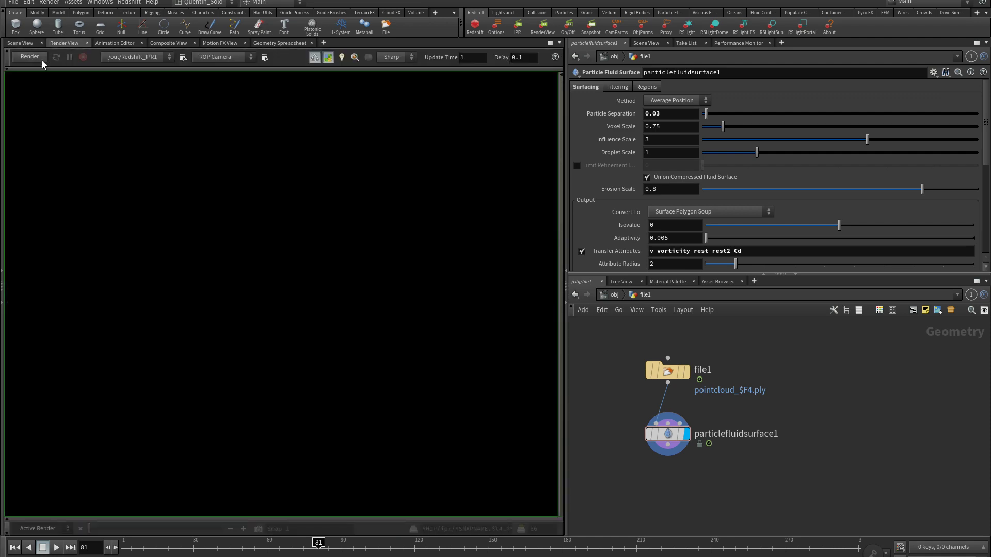
pyautogui.click(41, 61)
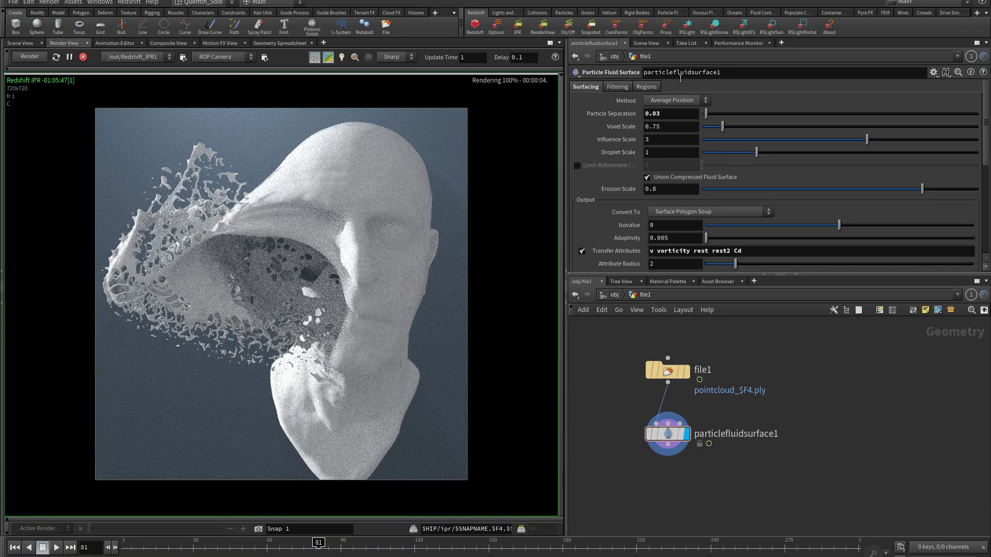
pyautogui.click(647, 43)
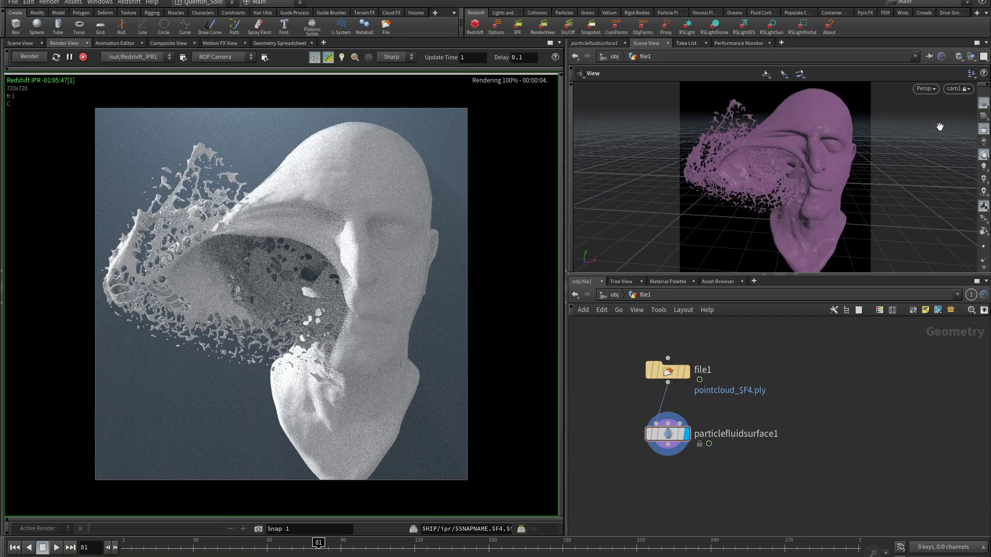
pyautogui.moveTo(768, 212)
pyautogui.mouseDown()
pyautogui.moveTo(792, 207)
pyautogui.moveTo(784, 196)
pyautogui.moveTo(760, 215)
pyautogui.mouseUp()
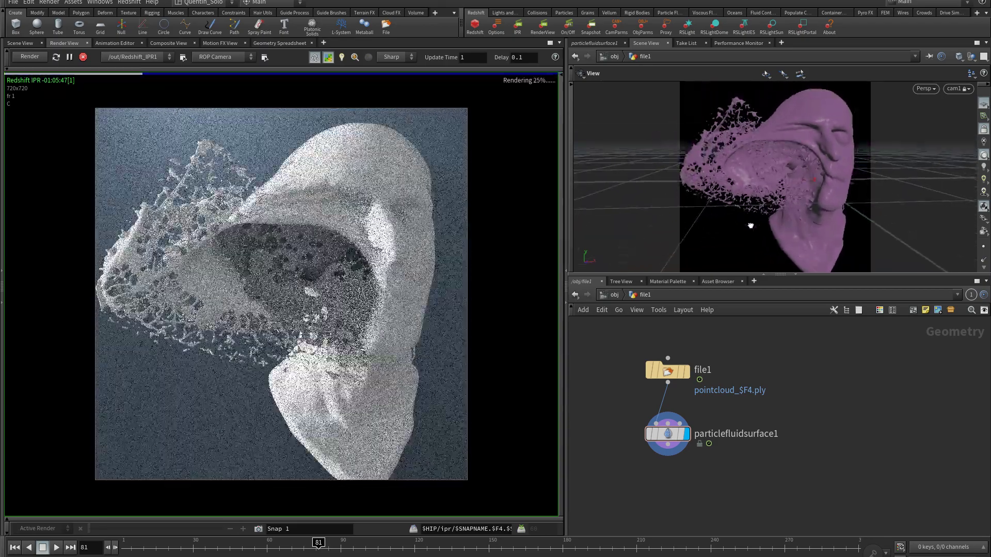
pyautogui.moveTo(759, 215)
pyautogui.mouseDown()
pyautogui.moveTo(757, 228)
pyautogui.moveTo(768, 226)
pyautogui.moveTo(759, 240)
pyautogui.mouseUp()
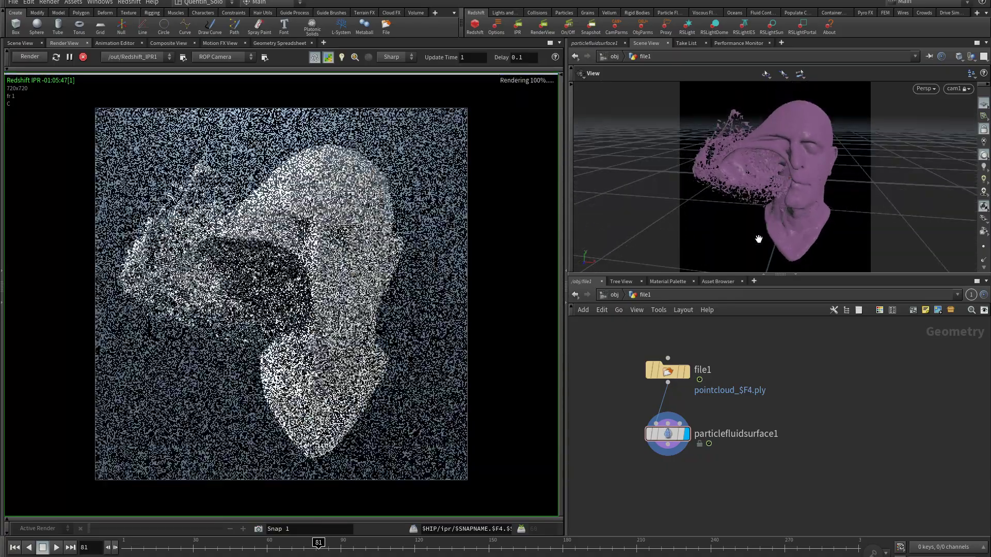
# - Set rslightdome1's Rotate Y to -1518.45 degrees to relight the white head
pyautogui.click(614, 295)
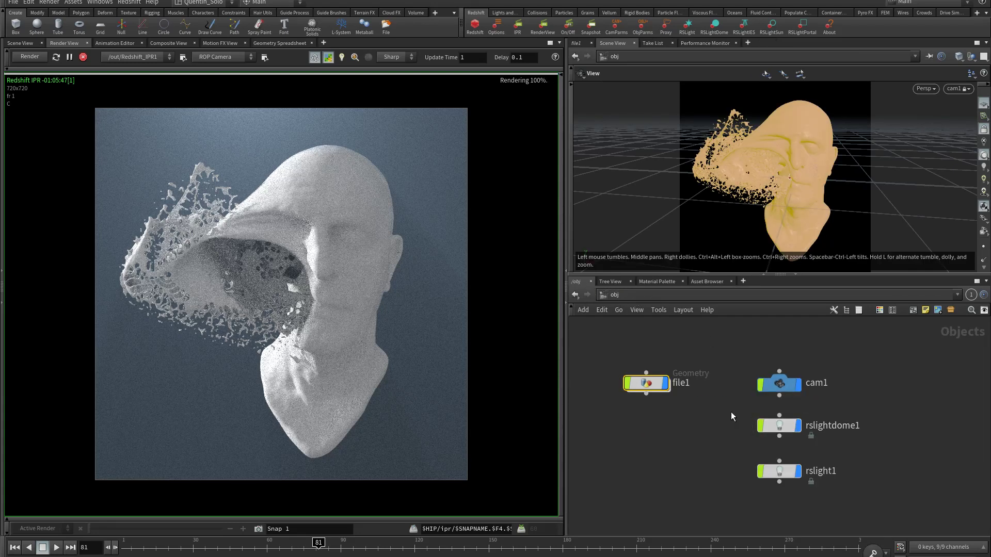
pyautogui.click(779, 425)
pyautogui.click(597, 45)
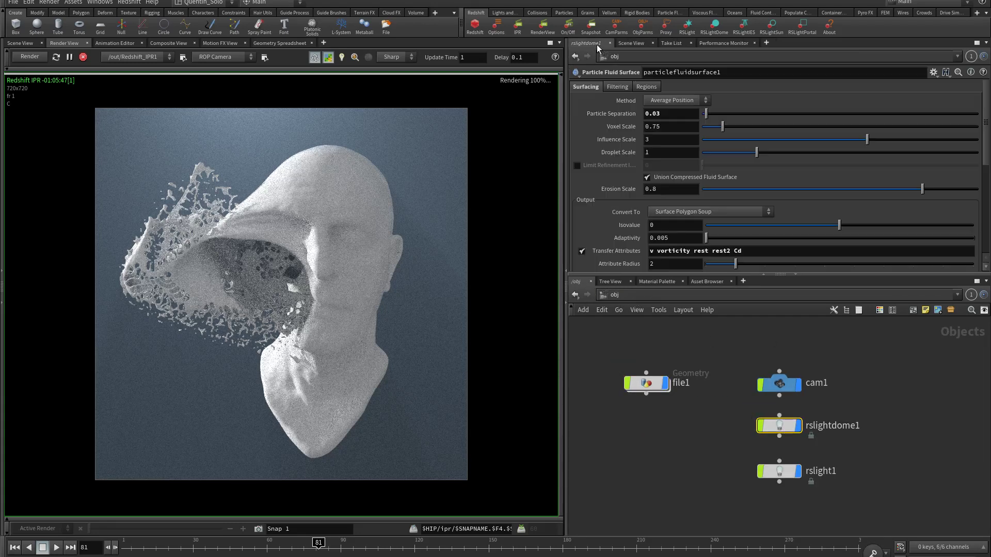
pyautogui.moveTo(799, 127)
pyautogui.mouseDown(button='middle')
pyautogui.moveTo(799, 101)
pyautogui.moveTo(782, 142)
pyautogui.mouseUp(button='middle')
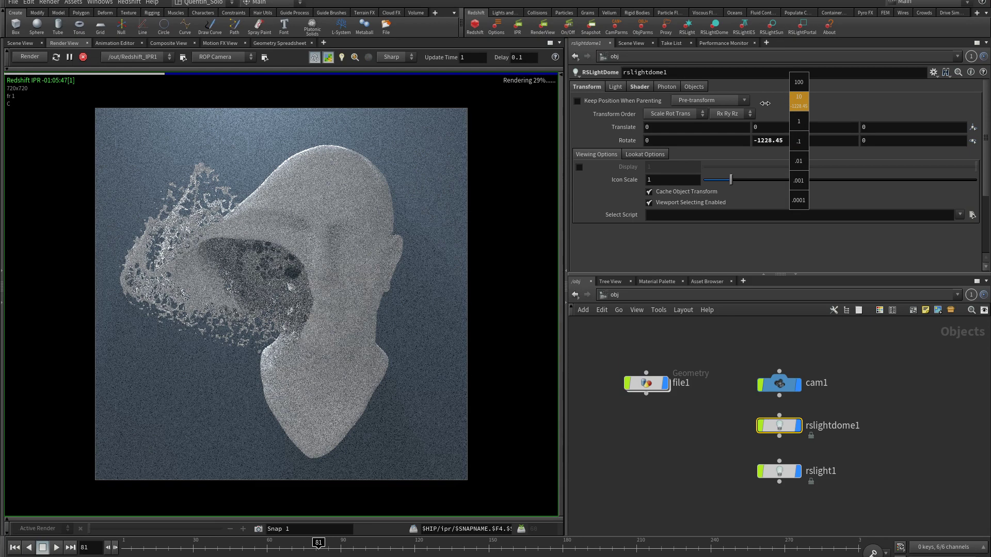
pyautogui.middleClick(752, 139)
pyautogui.moveTo(786, 140)
pyautogui.mouseDown(button='middle')
pyautogui.moveTo(785, 107)
pyautogui.moveTo(670, 101)
pyautogui.mouseUp(button='middle')
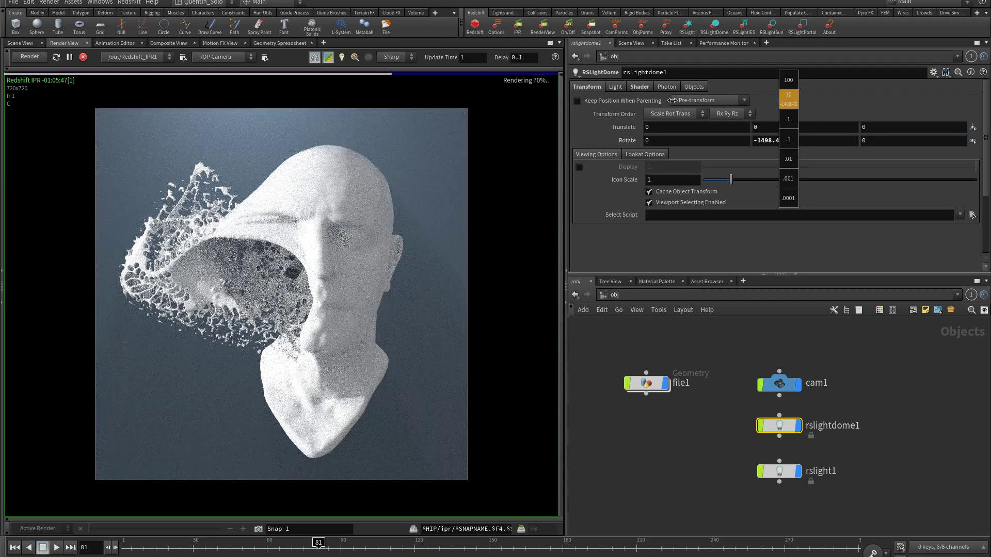
pyautogui.moveTo(670, 102); pyautogui.dragTo(658, 102, button='middle')
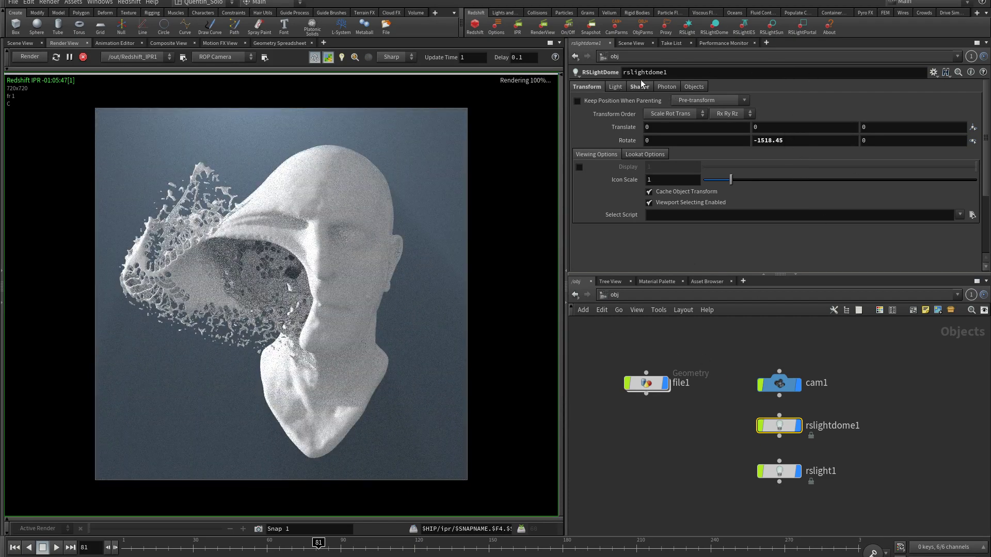
pyautogui.click(631, 43)
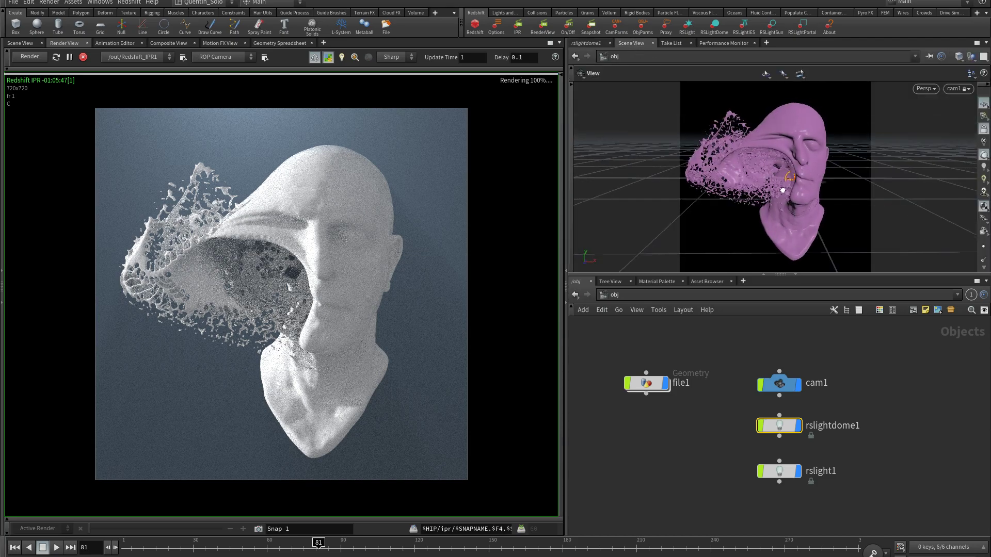
pyautogui.scroll(2, 782, 186)
pyautogui.scroll(3, 786, 186)
pyautogui.scroll(2, 798, 184)
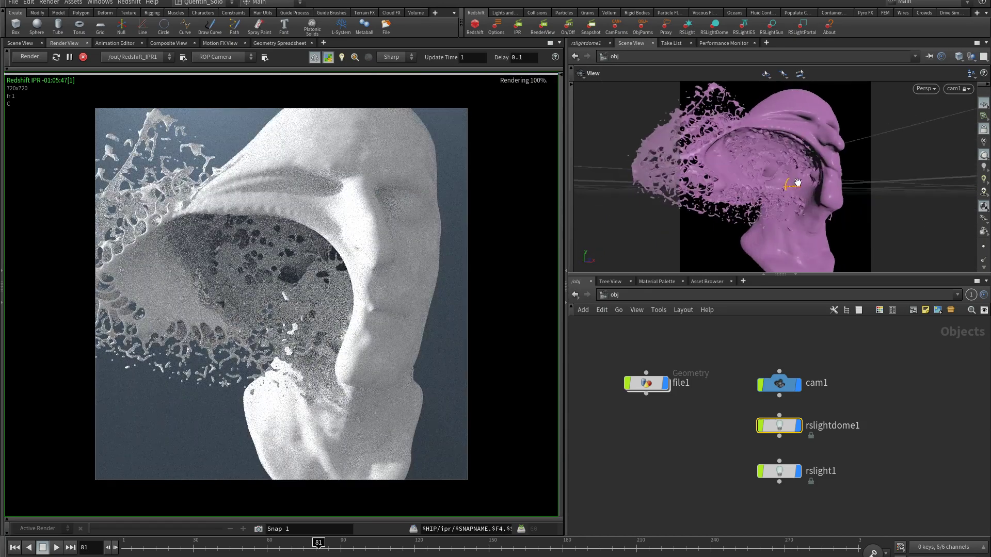
# - Jump to frame 130 and tumble the camera to a fresh angle on the splashing head
pyautogui.moveTo(798, 184)
pyautogui.mouseDown()
pyautogui.moveTo(764, 217)
pyautogui.moveTo(752, 221)
pyautogui.moveTo(747, 209)
pyautogui.mouseUp()
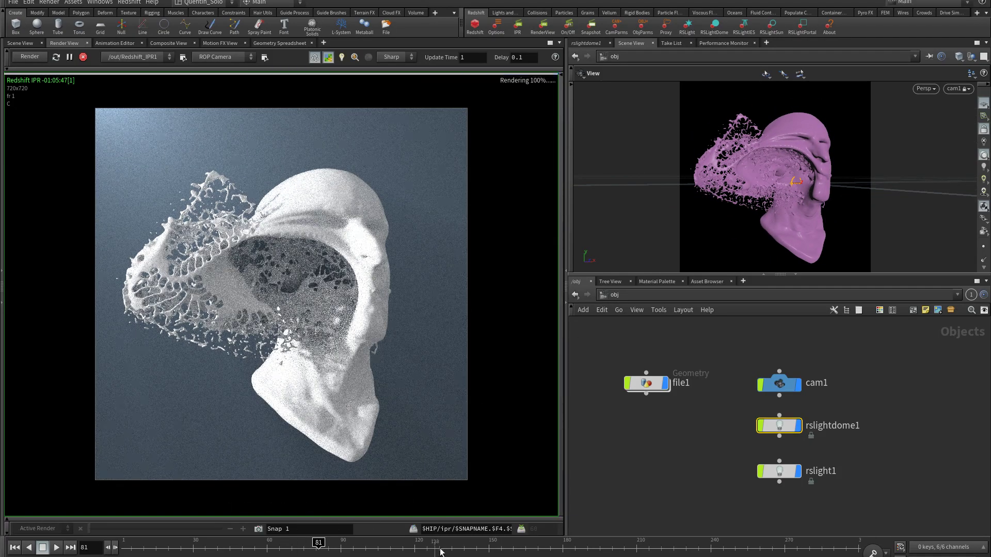
pyautogui.moveTo(446, 551); pyautogui.dragTo(438, 543)
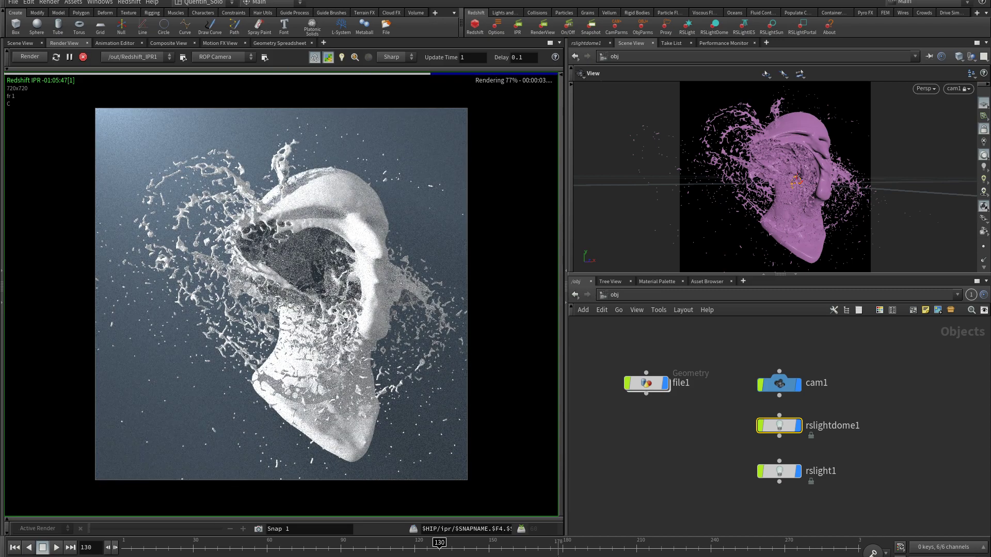
pyautogui.scroll(3, 790, 200)
pyautogui.scroll(4, 791, 203)
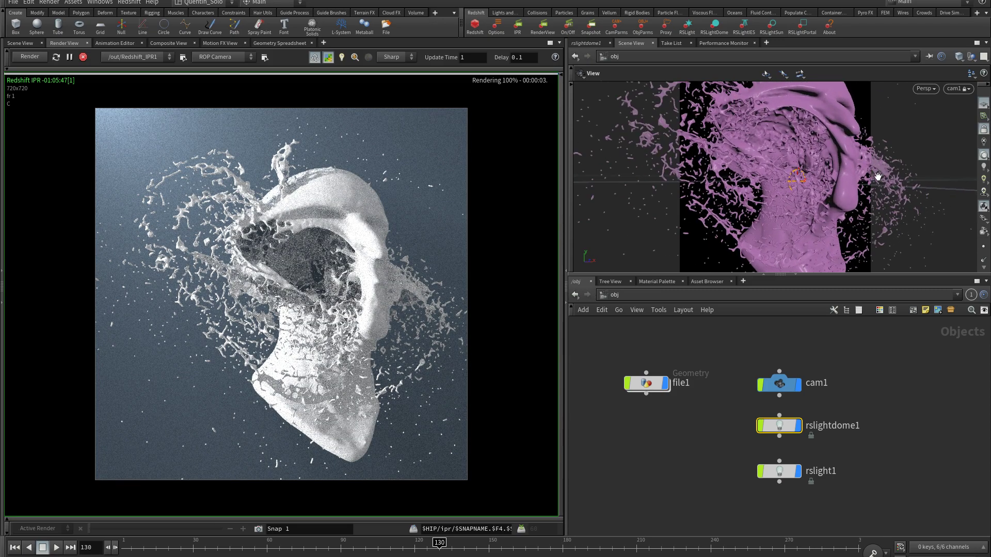
pyautogui.moveTo(794, 209)
pyautogui.mouseDown()
pyautogui.moveTo(790, 221)
pyautogui.moveTo(740, 227)
pyautogui.moveTo(712, 258)
pyautogui.moveTo(741, 232)
pyautogui.mouseUp()
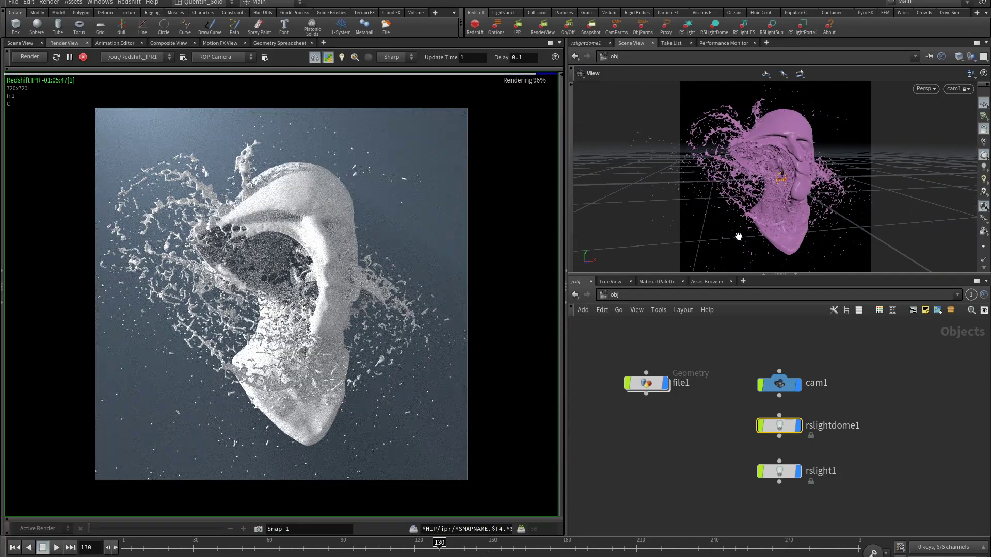